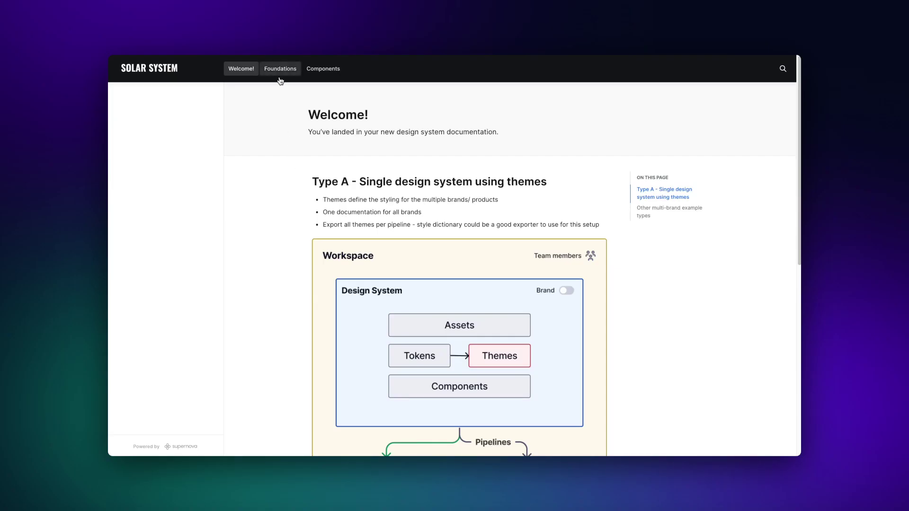
- Compare the Foundations design tokens for Jupiter, Mercury and Saturn on the docs sites
{"action": "left_click", "coordinate": [279, 72]}
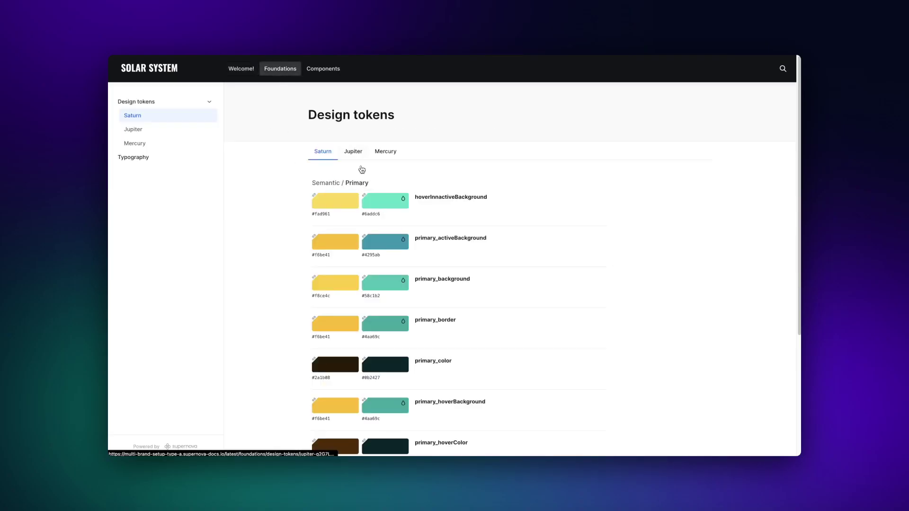
{"action": "left_click", "coordinate": [358, 156]}
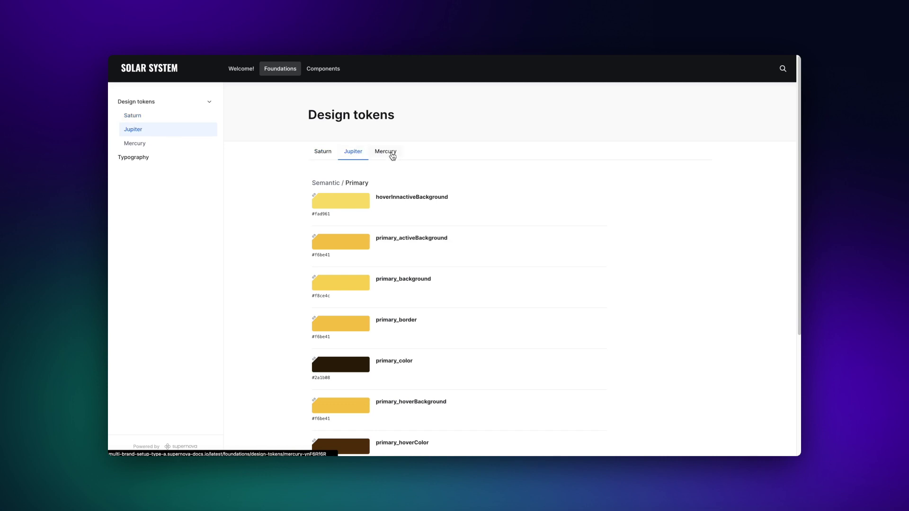
{"action": "left_click", "coordinate": [393, 154]}
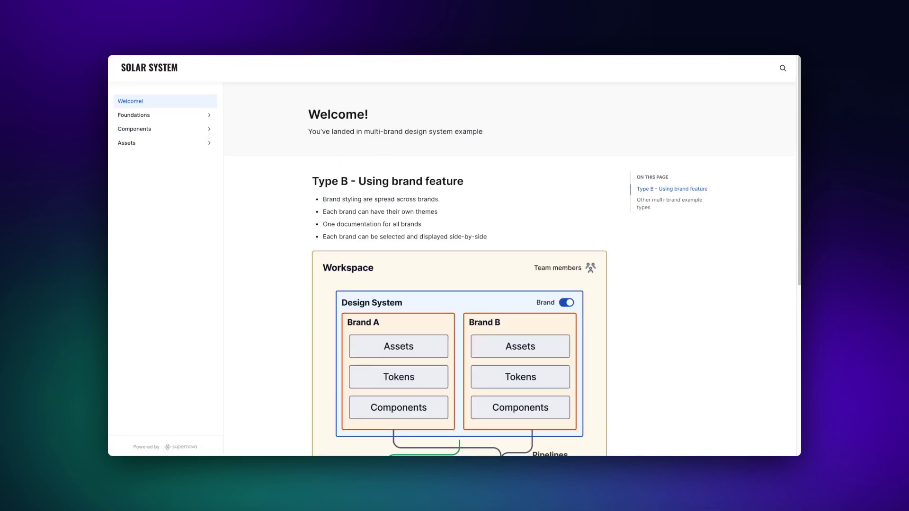
{"action": "left_click", "coordinate": [170, 115]}
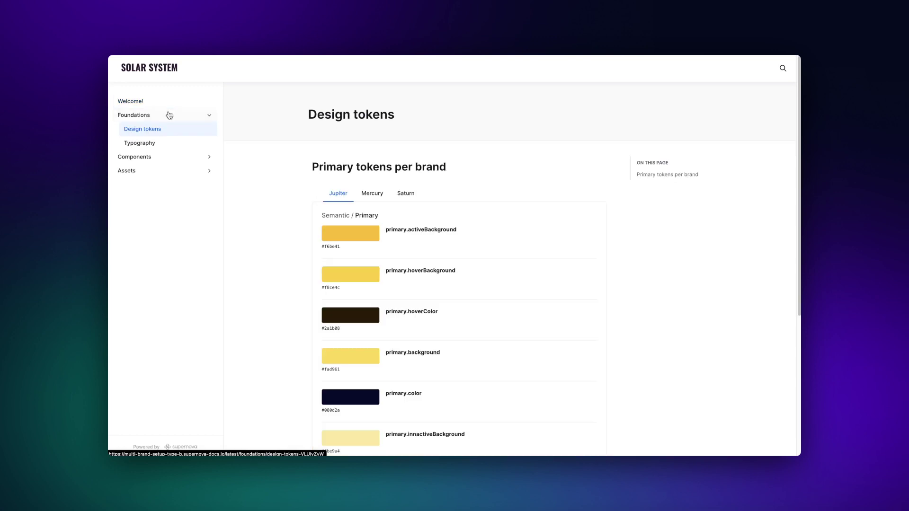
{"action": "left_click", "coordinate": [375, 198]}
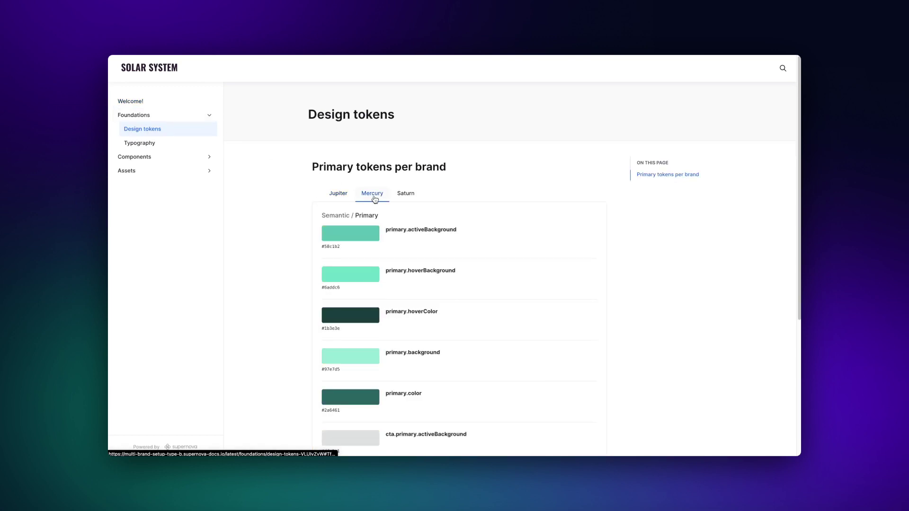
{"action": "left_click", "coordinate": [414, 199]}
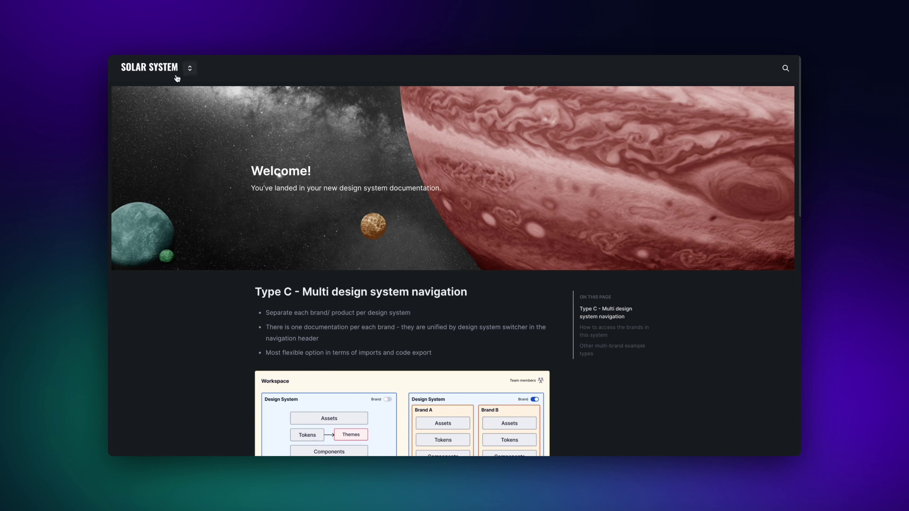
- Use the header switcher to open the Jupiter, Mercury and then Saturn documentation sites
{"action": "left_click", "coordinate": [190, 68]}
{"action": "left_click", "coordinate": [203, 107]}
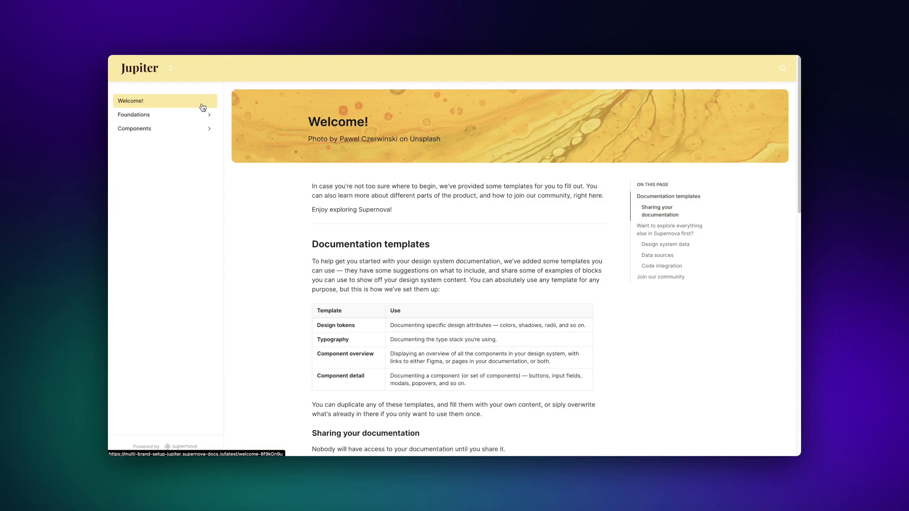
{"action": "left_click", "coordinate": [176, 71]}
{"action": "left_click", "coordinate": [219, 115]}
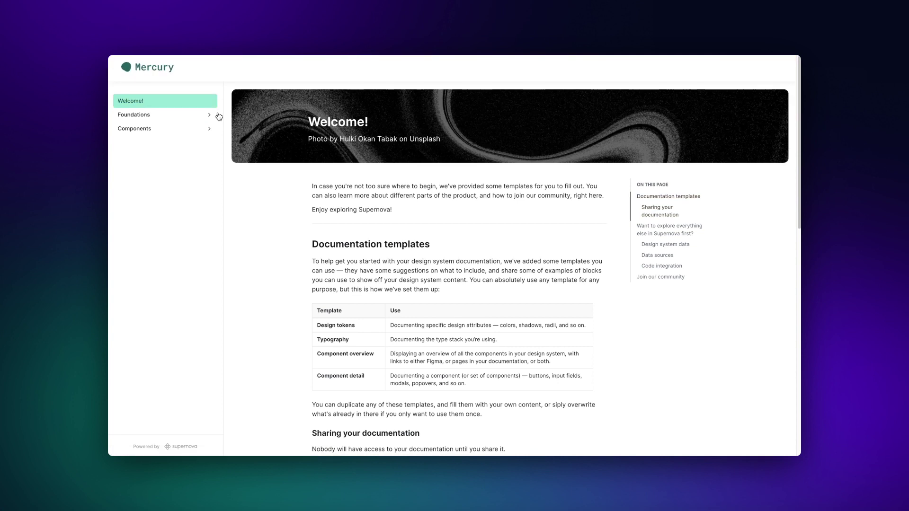
{"action": "left_click", "coordinate": [185, 71]}
{"action": "left_click", "coordinate": [228, 131]}
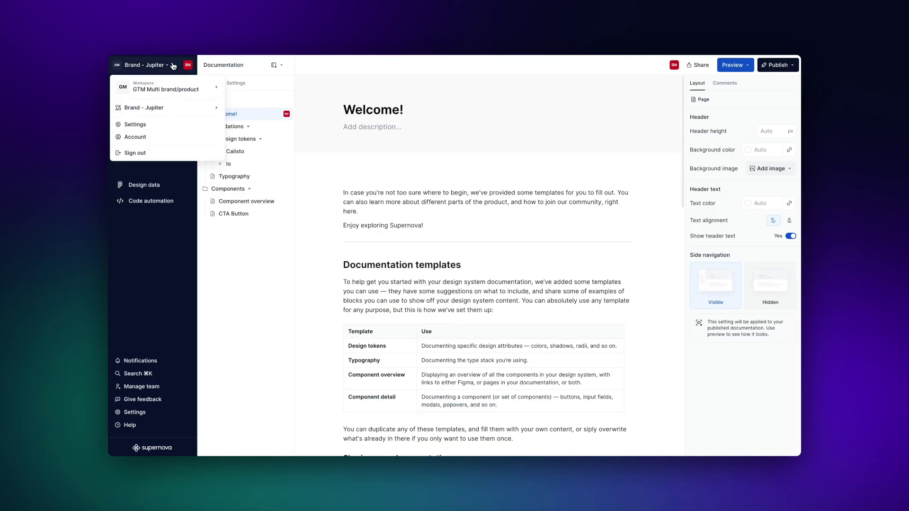
- Review the workspace members, Jupiter colour tokens, imported components and assets
{"action": "mouse_move", "coordinate": [173, 108]}
{"action": "left_click", "coordinate": [140, 391]}
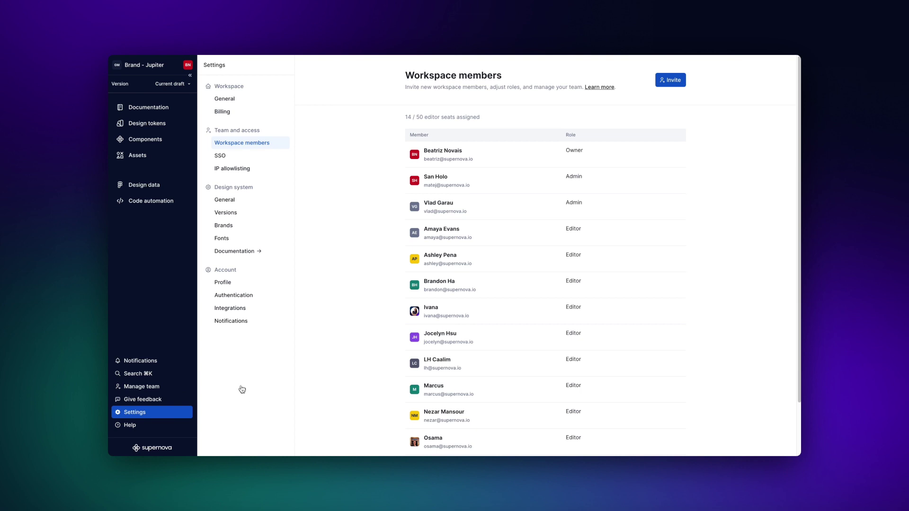
{"action": "left_click", "coordinate": [171, 124]}
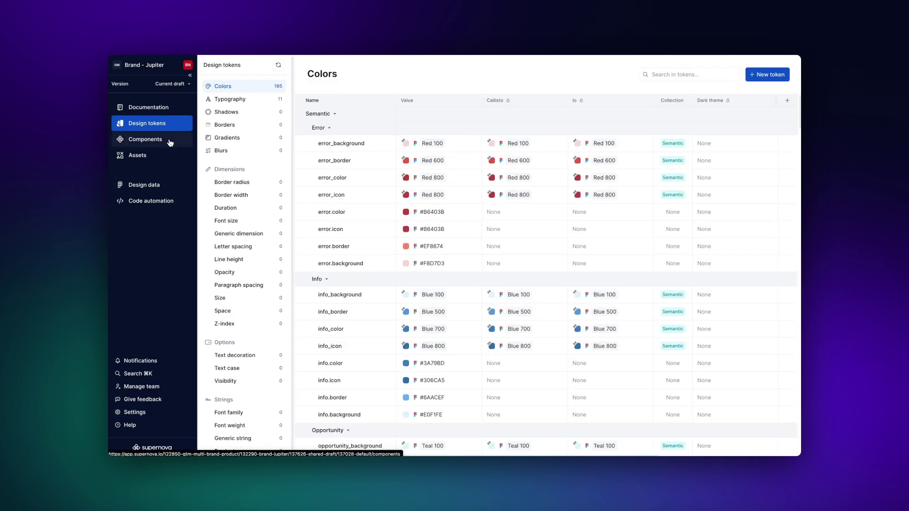
{"action": "left_click", "coordinate": [170, 142]}
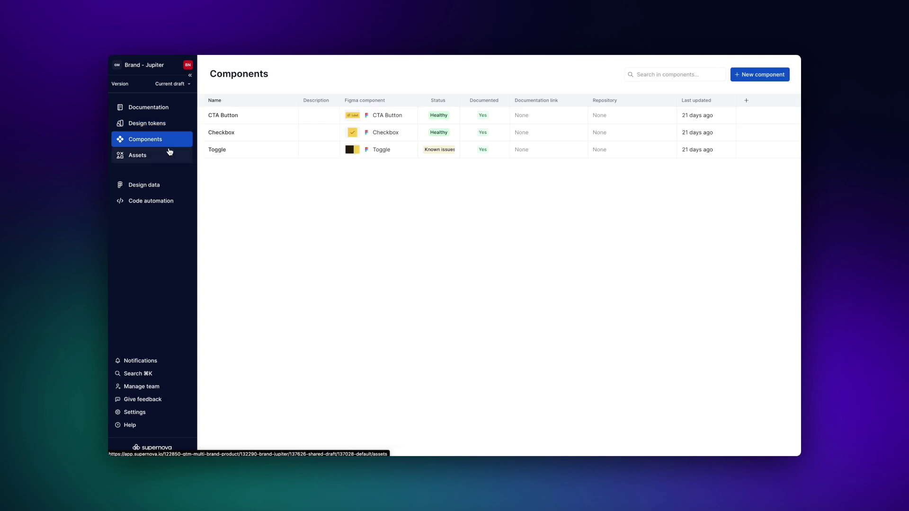
{"action": "left_click", "coordinate": [170, 155]}
- Return to Documentation and switch to the _Type B - Solar System design system
{"action": "left_click", "coordinate": [184, 107]}
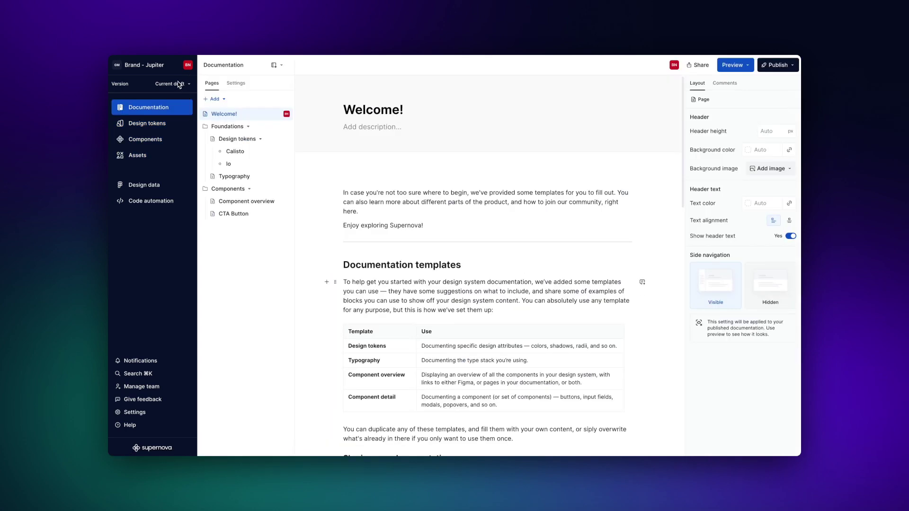
{"action": "left_click", "coordinate": [163, 69]}
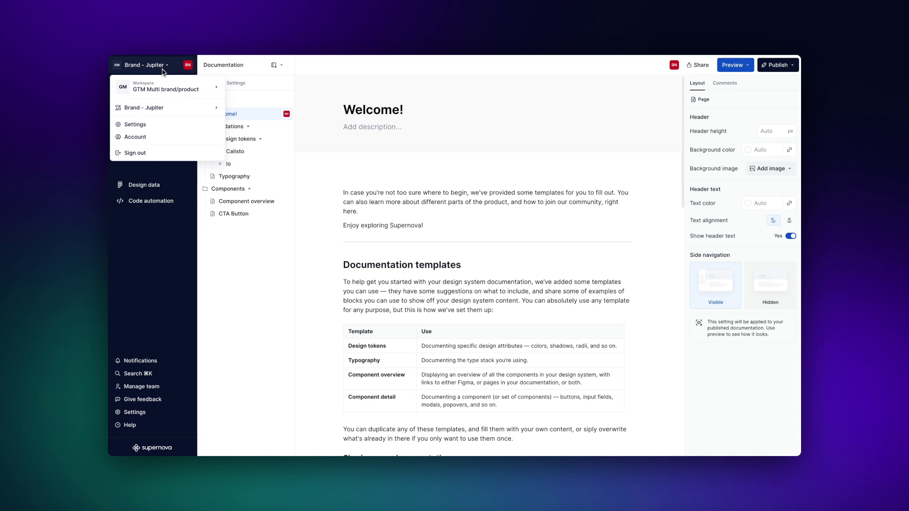
{"action": "mouse_move", "coordinate": [159, 114]}
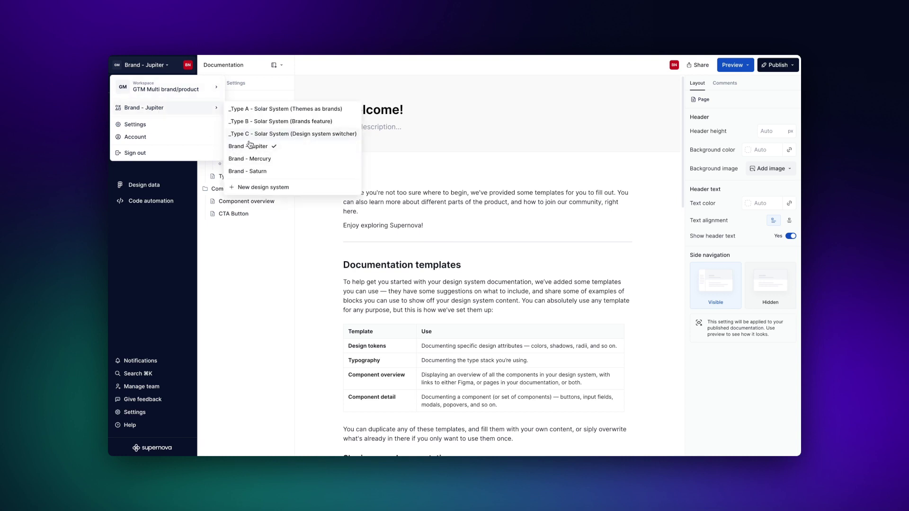
{"action": "left_click", "coordinate": [252, 125]}
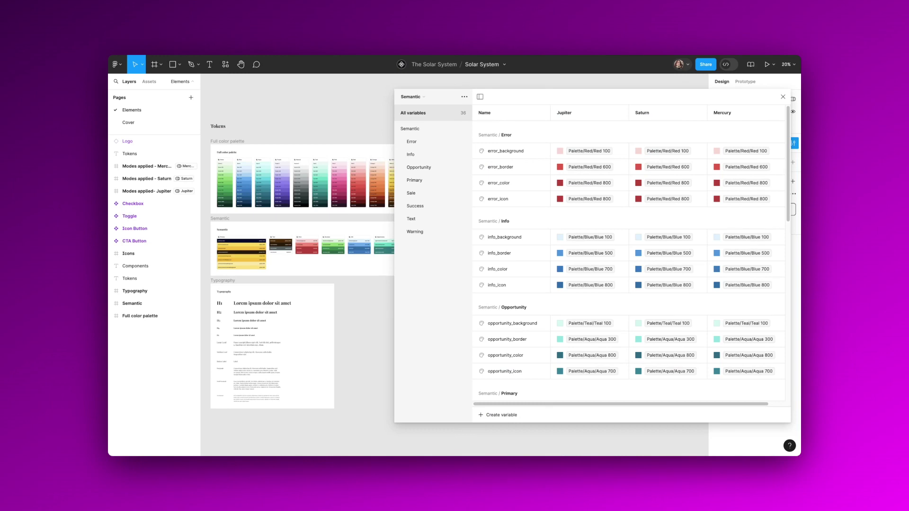
- Launch the Supernova Figma Variables Sync plugin from Resources > Plugins
{"action": "left_click", "coordinate": [227, 69]}
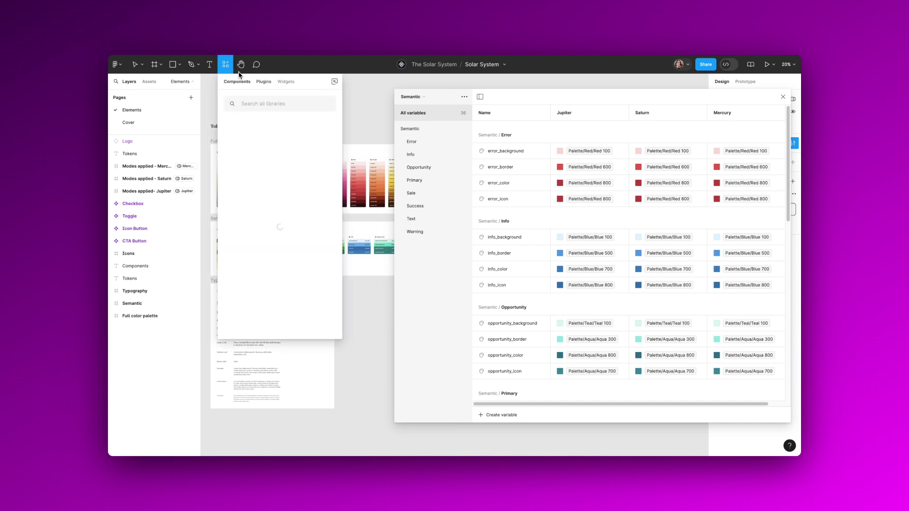
{"action": "left_click", "coordinate": [261, 83]}
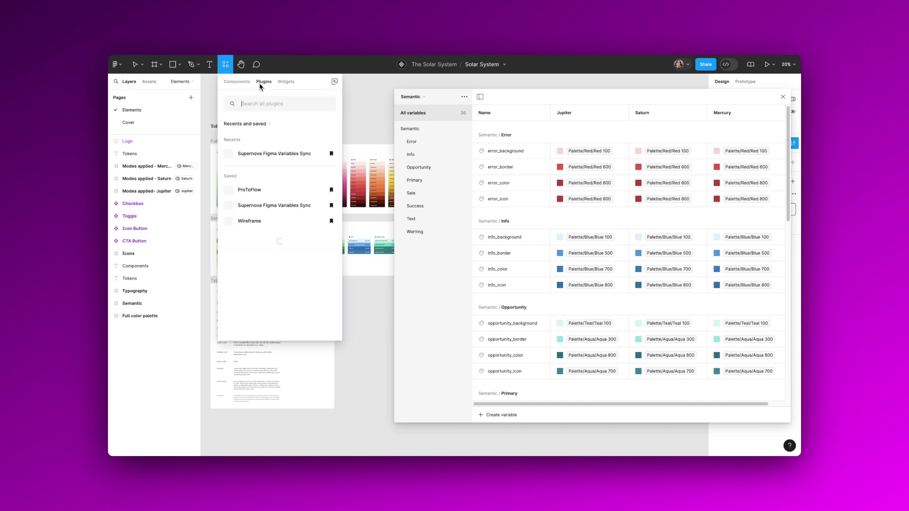
{"action": "left_click", "coordinate": [265, 153]}
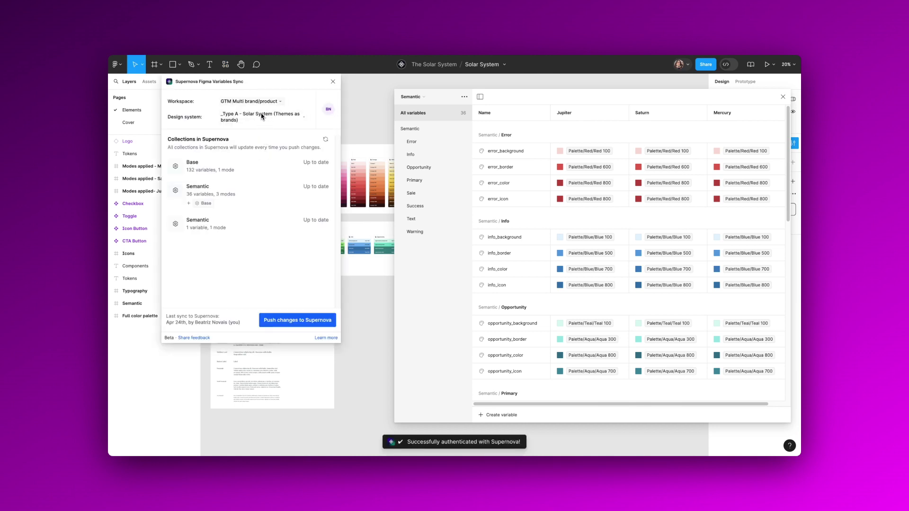
- Set the plugin's target design system to Brand - Saturn
{"action": "left_click", "coordinate": [258, 117]}
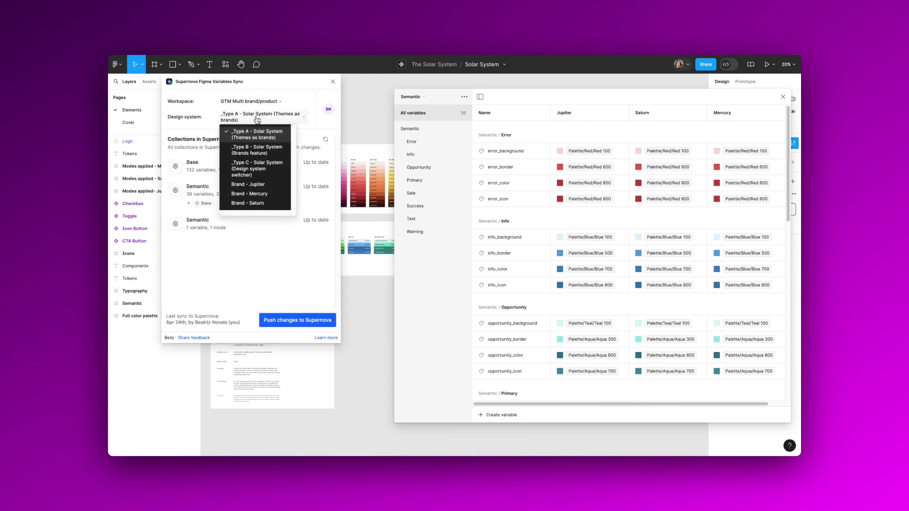
{"action": "left_click", "coordinate": [256, 184]}
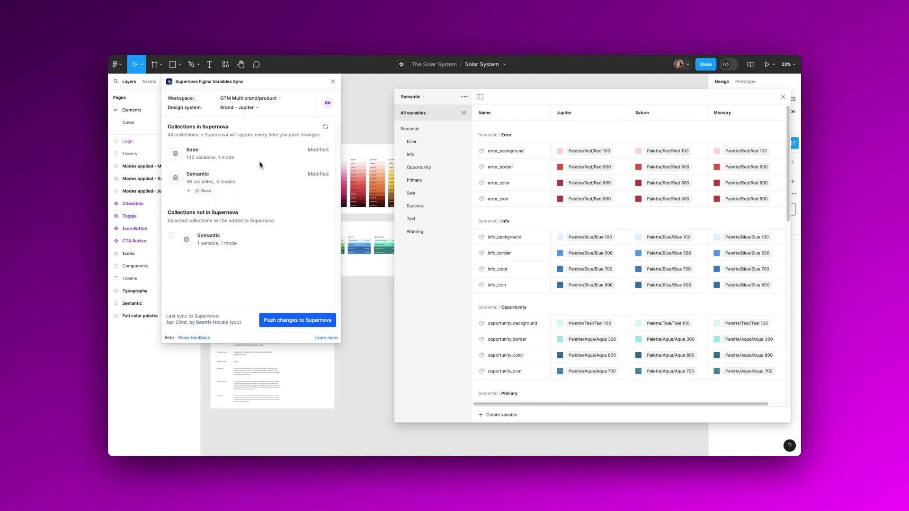
{"action": "left_click", "coordinate": [259, 107]}
{"action": "left_click", "coordinate": [254, 193]}
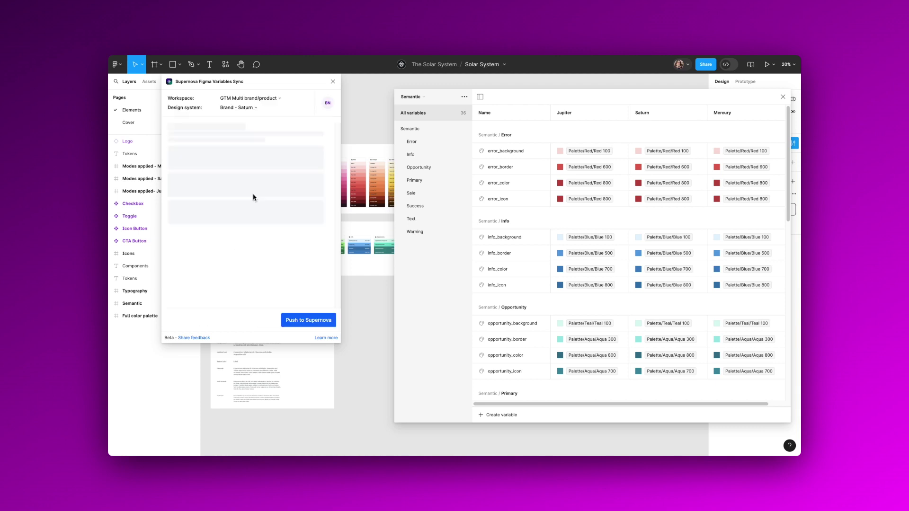
- Push the selected collections to Supernova and inspect the success_background token
{"action": "left_click", "coordinate": [296, 322]}
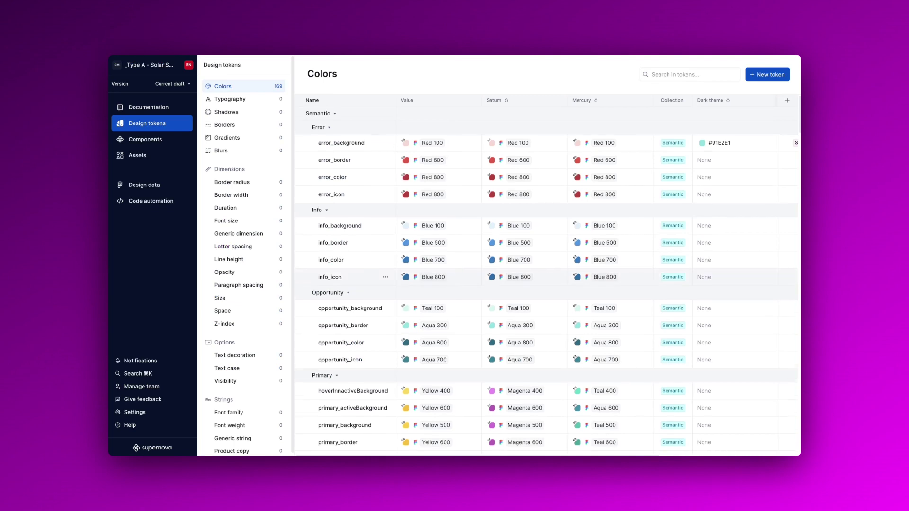
{"action": "scroll", "coordinate": [547, 280], "scroll_direction": "down", "scroll_amount": 5}
{"action": "scroll", "coordinate": [546, 378], "scroll_direction": "down", "scroll_amount": 5}
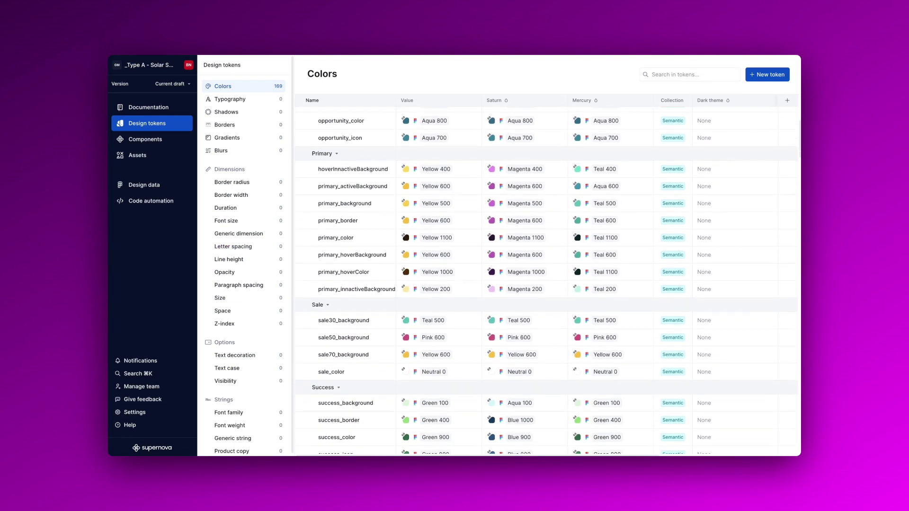
{"action": "left_click", "coordinate": [546, 377]}
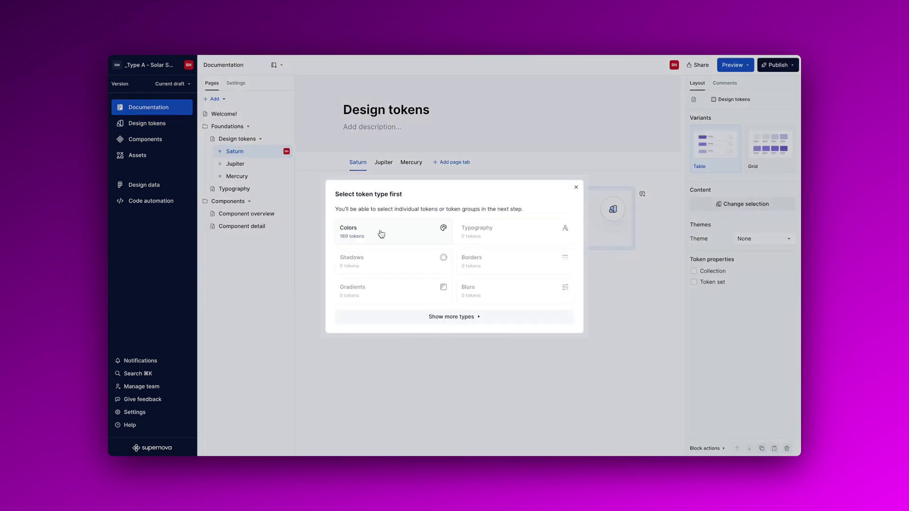
- Add a Color / Semantic / Primary token table block to the page
{"action": "left_click", "coordinate": [382, 234]}
{"action": "left_click", "coordinate": [384, 208]}
{"action": "left_click", "coordinate": [390, 260]}
{"action": "left_click", "coordinate": [551, 368]}
- Set the table's theme to Saturn with Override base preview, then check Jupiter and Mercury pages
{"action": "left_click", "coordinate": [755, 243]}
{"action": "left_click", "coordinate": [759, 280]}
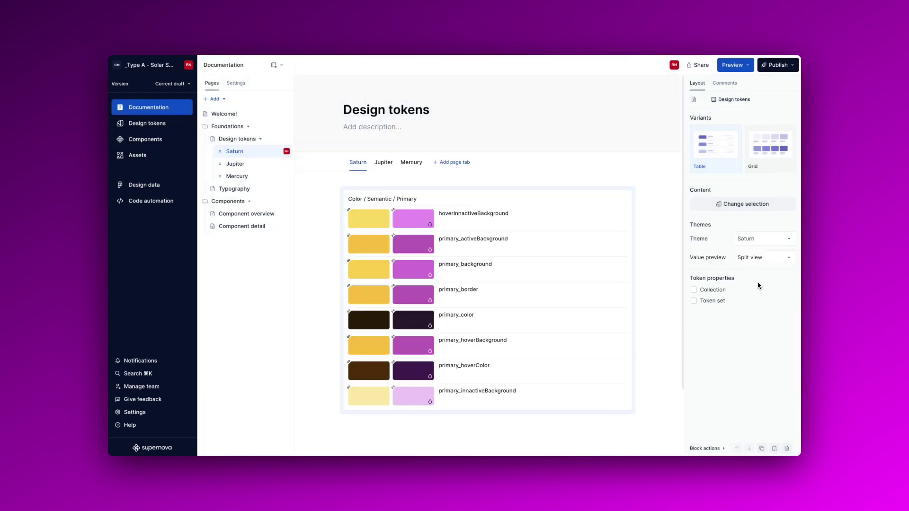
{"action": "left_click", "coordinate": [753, 259]}
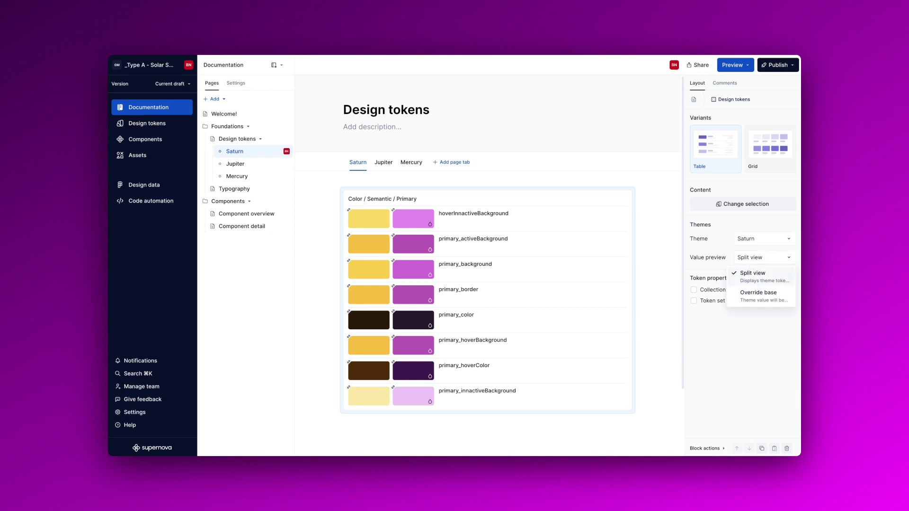
{"action": "left_click", "coordinate": [770, 296]}
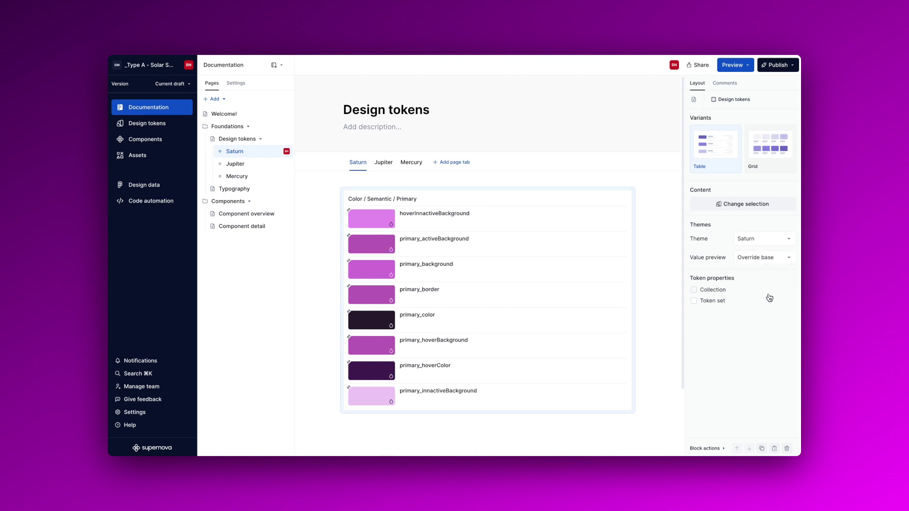
{"action": "left_click", "coordinate": [385, 164]}
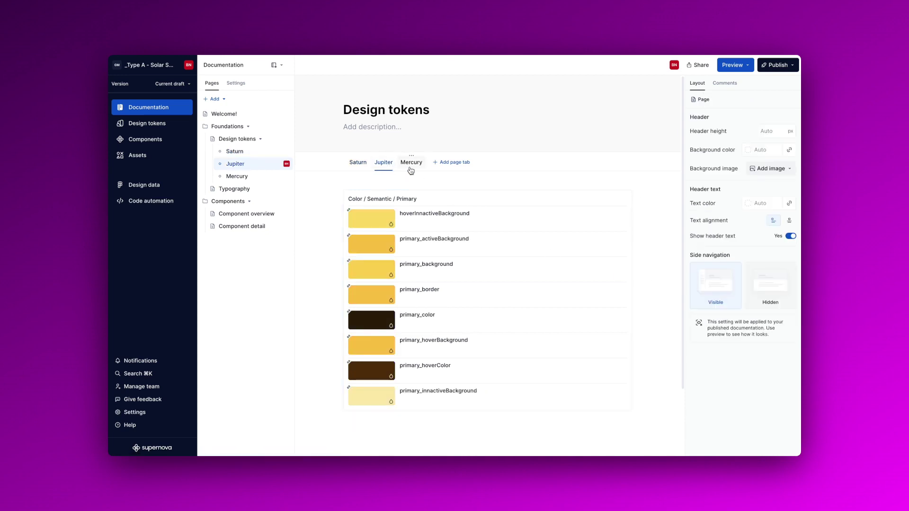
{"action": "left_click", "coordinate": [411, 168]}
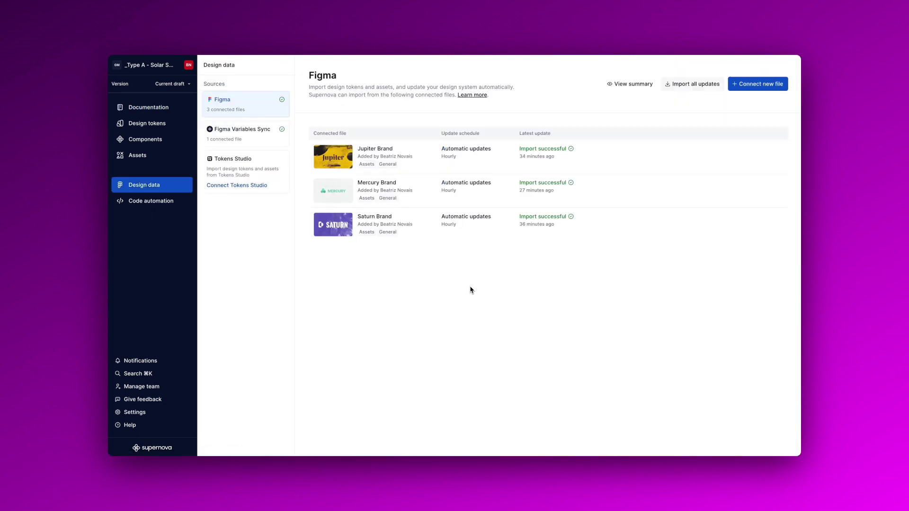
{"action": "left_click", "coordinate": [763, 85]}
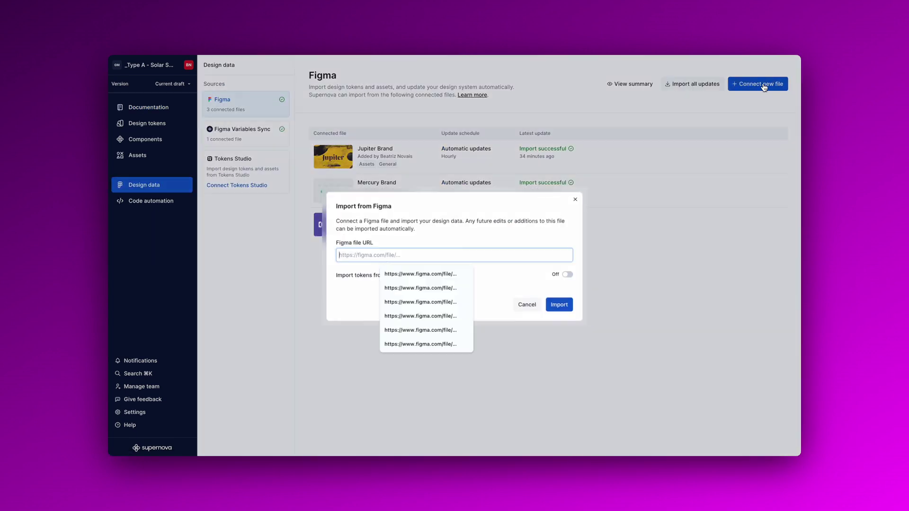
{"action": "left_click", "coordinate": [505, 286]}
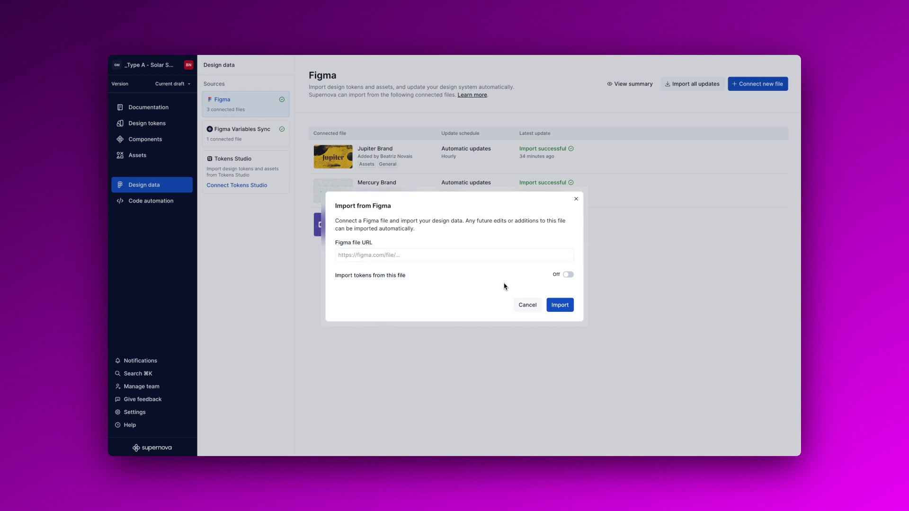
{"action": "left_click", "coordinate": [576, 199]}
{"action": "left_click", "coordinate": [778, 149]}
{"action": "left_click", "coordinate": [764, 163]}
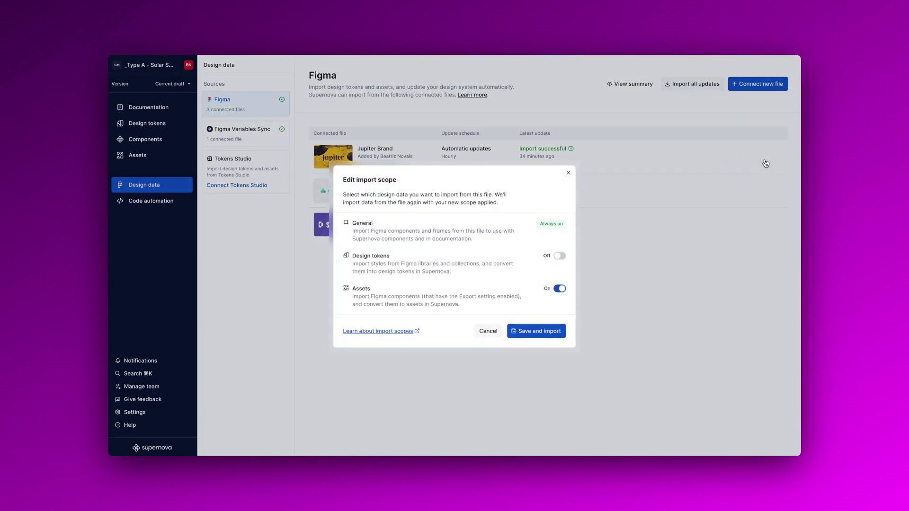
{"action": "left_click", "coordinate": [561, 258]}
{"action": "left_click", "coordinate": [562, 258]}
{"action": "left_click", "coordinate": [561, 290]}
{"action": "left_click", "coordinate": [561, 290]}
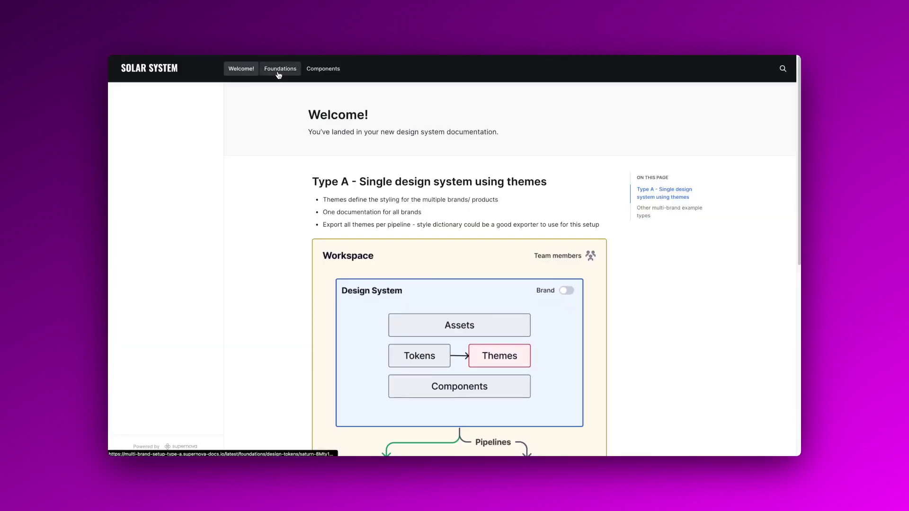
- Open the Foundations design tokens page and show Jupiter's yellow token values
{"action": "left_click", "coordinate": [279, 74]}
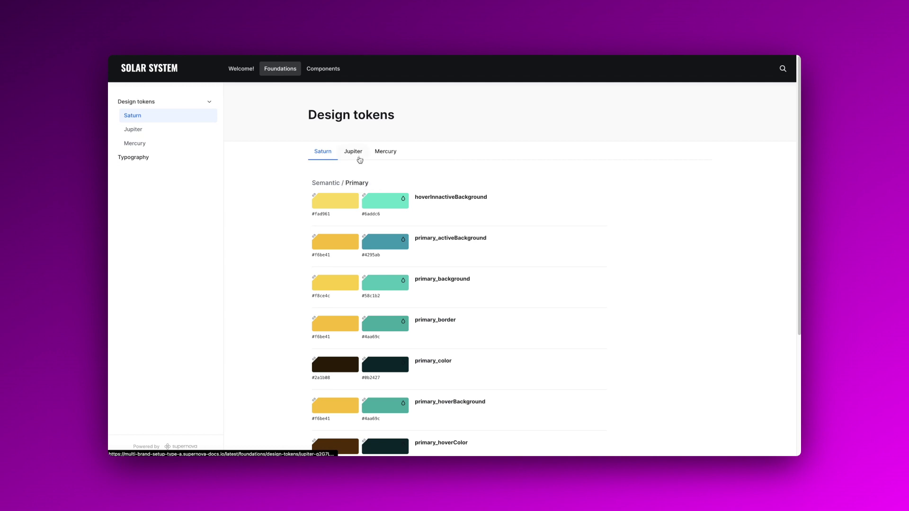
{"action": "left_click", "coordinate": [358, 156]}
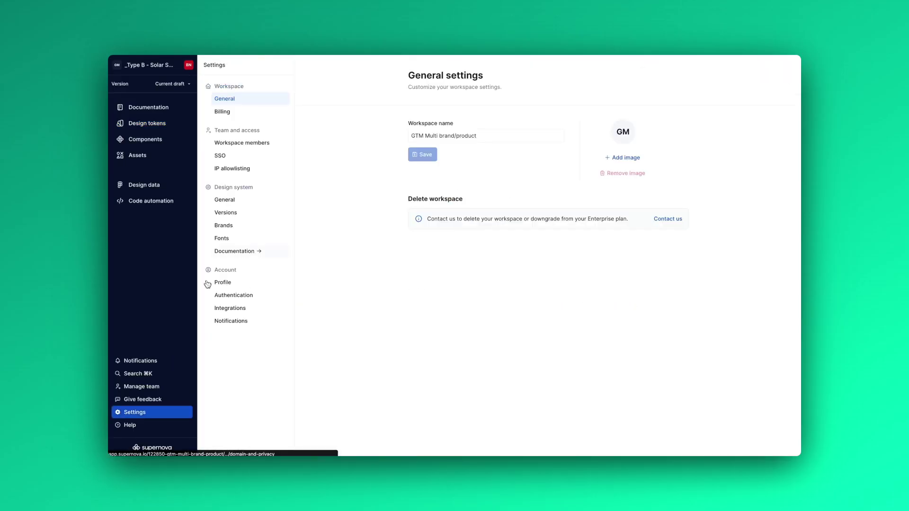
- Enable multiple brands in Settings > Brands and create a Saturn brand
{"action": "left_click", "coordinate": [224, 225]}
{"action": "left_click", "coordinate": [684, 127]}
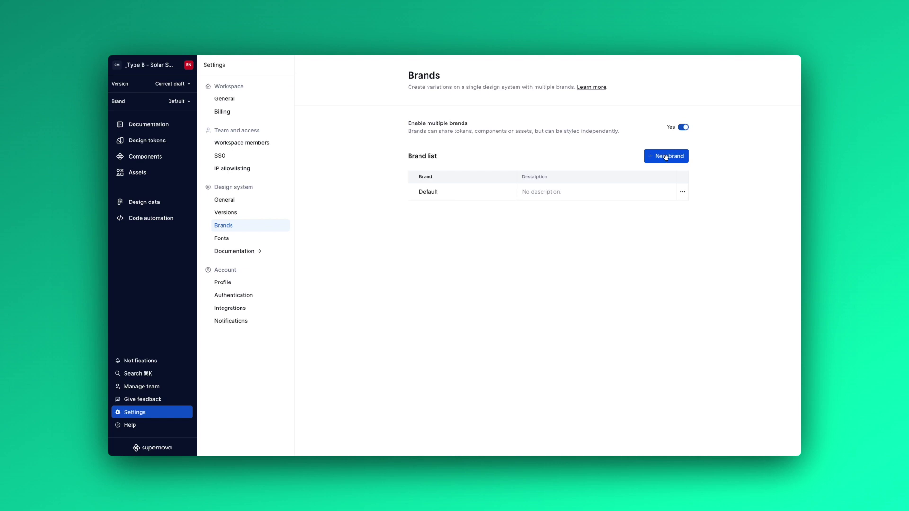
{"action": "left_click", "coordinate": [666, 158]}
{"action": "type", "text": "Saturn"}
{"action": "left_click", "coordinate": [528, 307]}
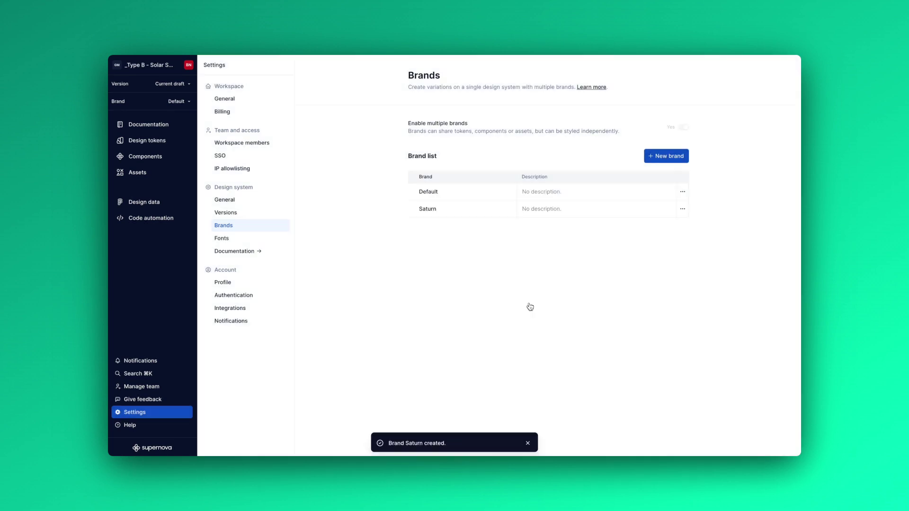
- Rename the Saturn brand to Jupiter and add a Mercury brand
{"action": "left_click", "coordinate": [683, 209]}
{"action": "left_click", "coordinate": [696, 205]}
{"action": "type", "text": "Jupite"}
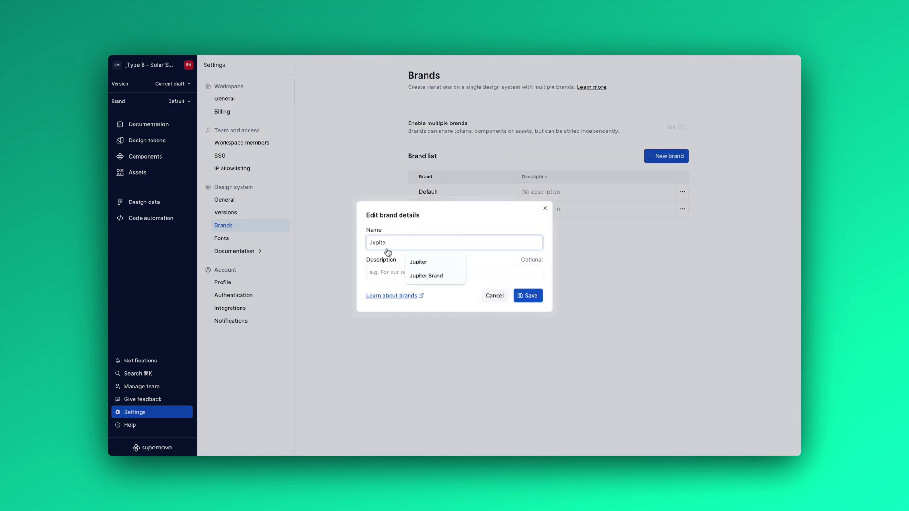
{"action": "type", "text": "r"}
{"action": "left_click", "coordinate": [528, 296]}
{"action": "left_click", "coordinate": [667, 156]}
{"action": "type", "text": "Mercury"}
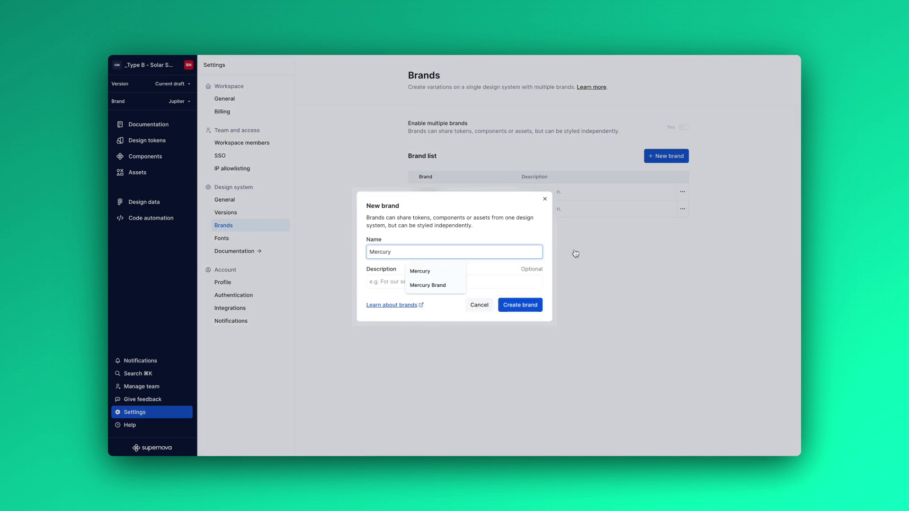
{"action": "left_click", "coordinate": [531, 308]}
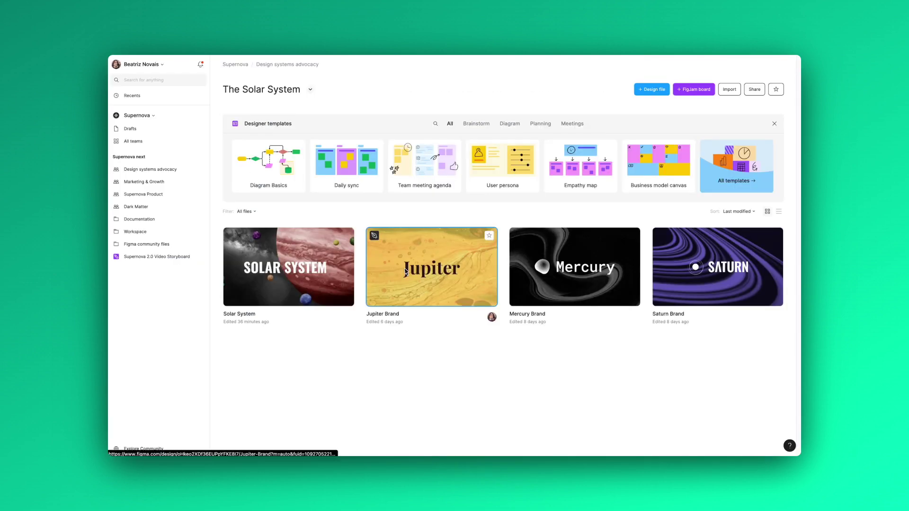
- Import the Jupiter Brand Figma file, including tokens, into the Jupiter brand
{"action": "right_click", "coordinate": [397, 270]}
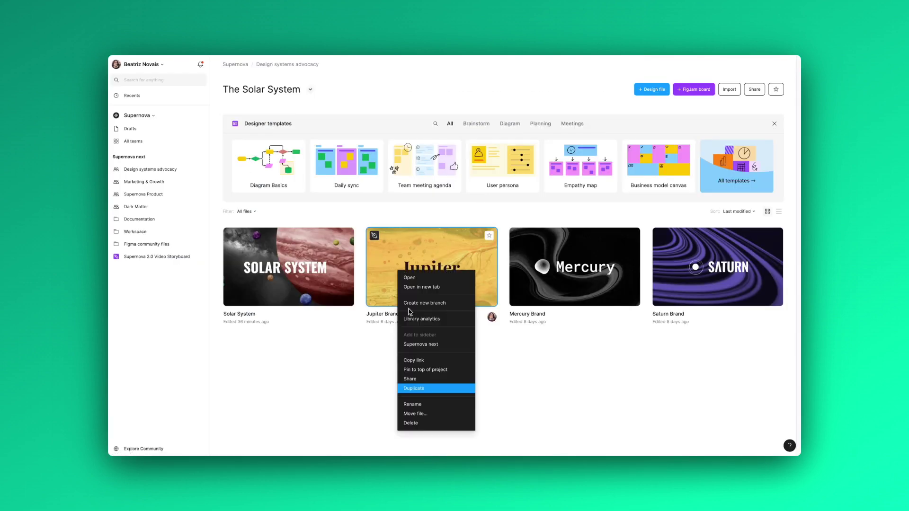
{"action": "left_click", "coordinate": [417, 361]}
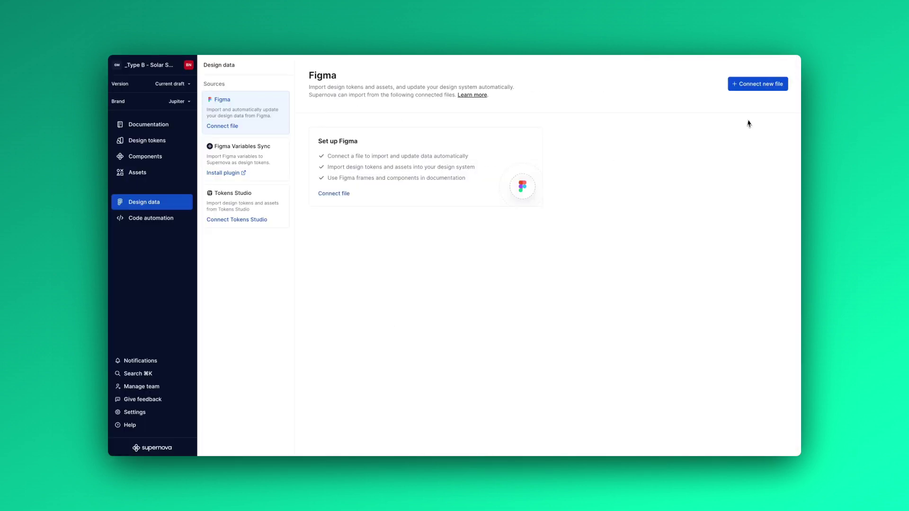
{"action": "left_click", "coordinate": [762, 84]}
{"action": "key", "text": "super+v"}
{"action": "left_click", "coordinate": [568, 275]}
{"action": "left_click", "coordinate": [560, 305]}
- Switch to the Mercury brand and paste the Mercury Brand file link into a new connection
{"action": "left_click", "coordinate": [180, 101]}
{"action": "left_click", "coordinate": [181, 131]}
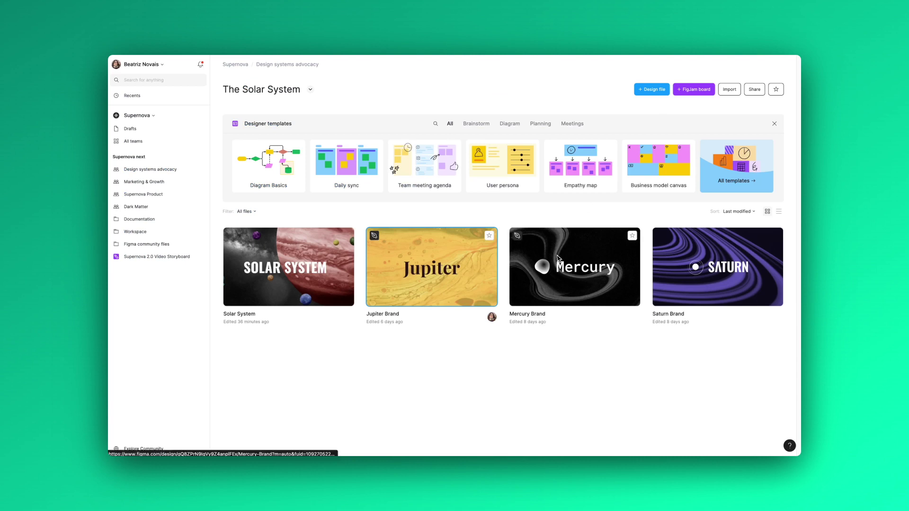
{"action": "right_click", "coordinate": [550, 261]}
{"action": "left_click", "coordinate": [571, 352]}
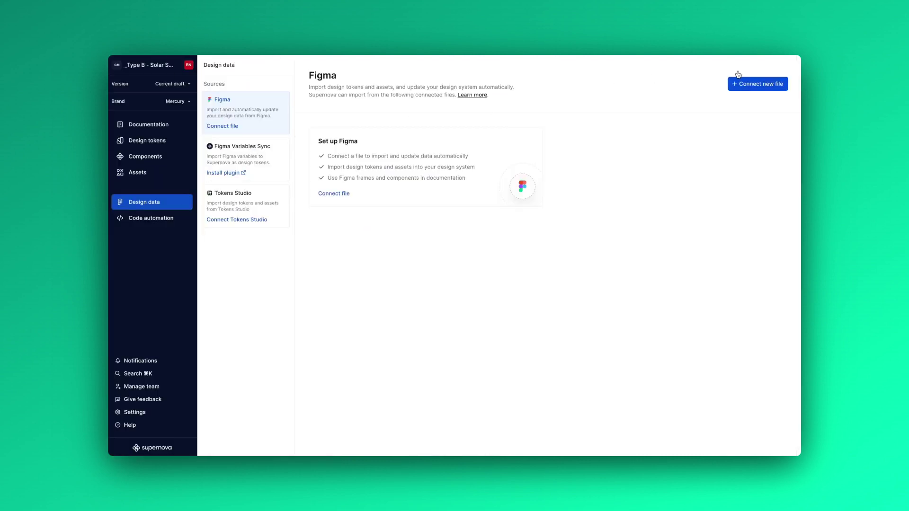
{"action": "left_click", "coordinate": [739, 82]}
{"action": "left_click", "coordinate": [493, 246]}
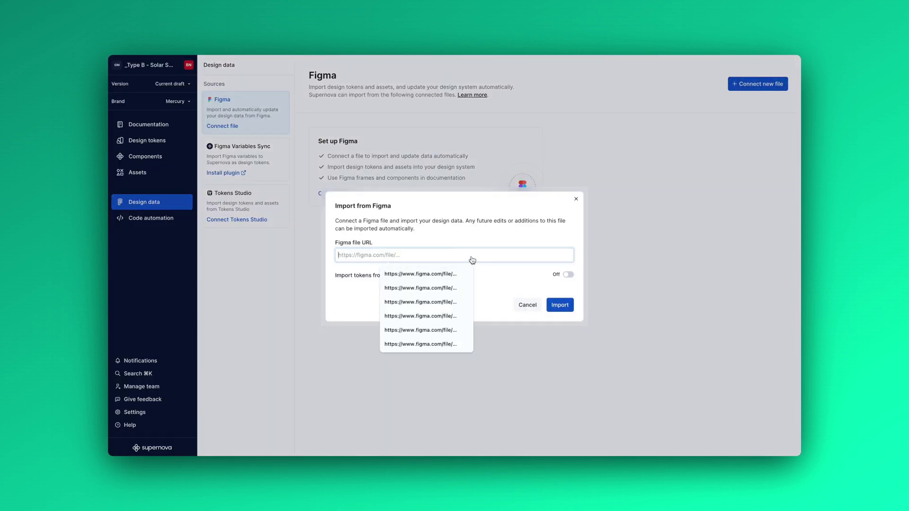
{"action": "key", "text": "super+v"}
- Import the Mercury Brand file with tokens, then compare Mercury and Saturn tokens under Foundations
{"action": "left_click", "coordinate": [569, 274]}
{"action": "left_click", "coordinate": [562, 305]}
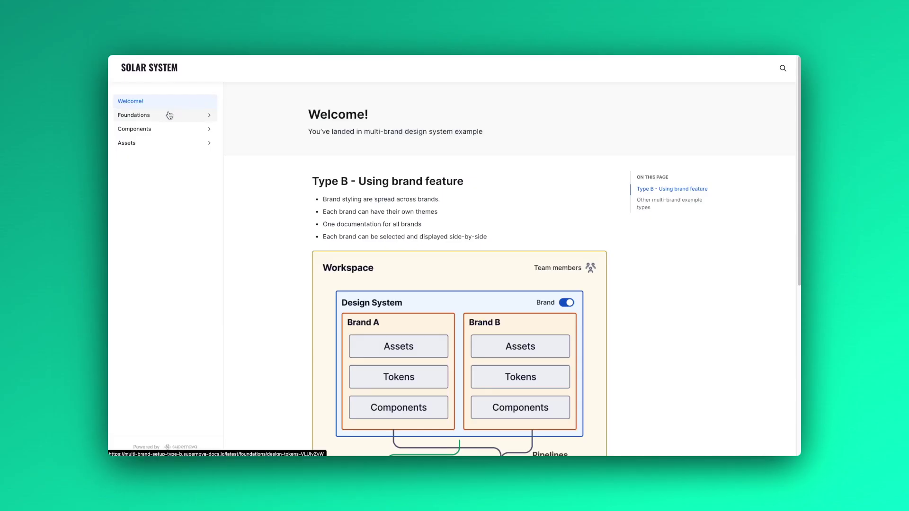
{"action": "left_click", "coordinate": [169, 115]}
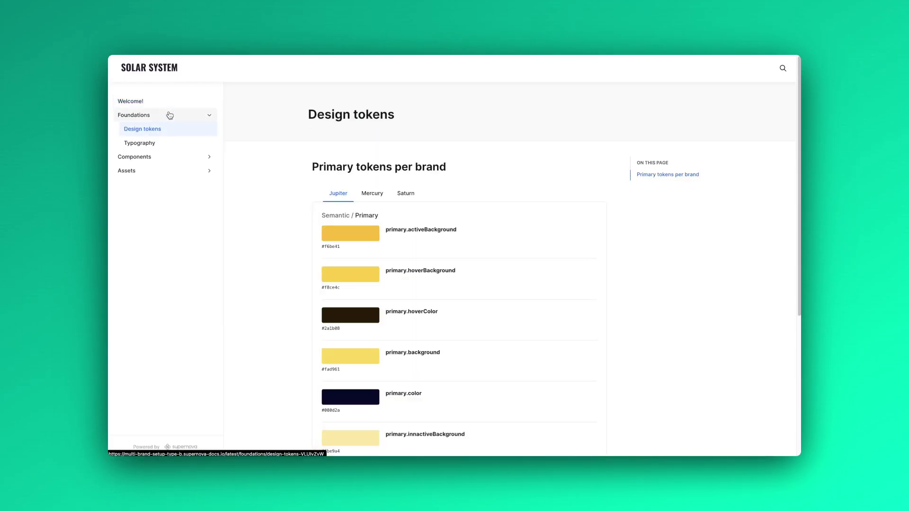
{"action": "left_click", "coordinate": [377, 200]}
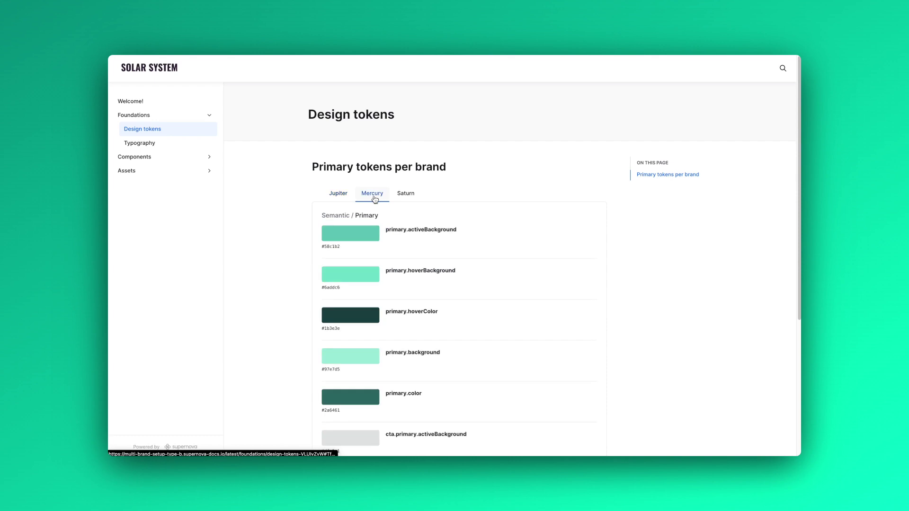
{"action": "left_click", "coordinate": [415, 200]}
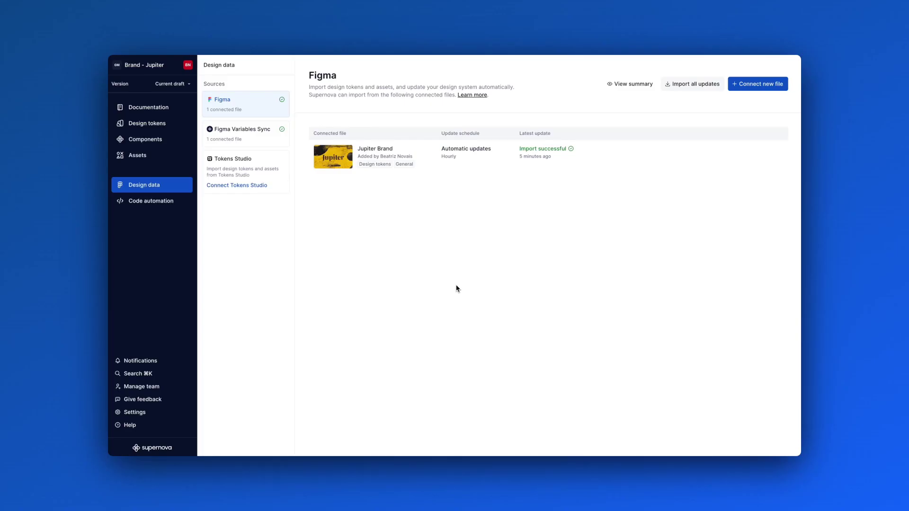
- Switch to the Brand - Mercury design system, then to Brand - Saturn
{"action": "left_click", "coordinate": [169, 68]}
{"action": "mouse_move", "coordinate": [165, 113]}
{"action": "left_click", "coordinate": [253, 160]}
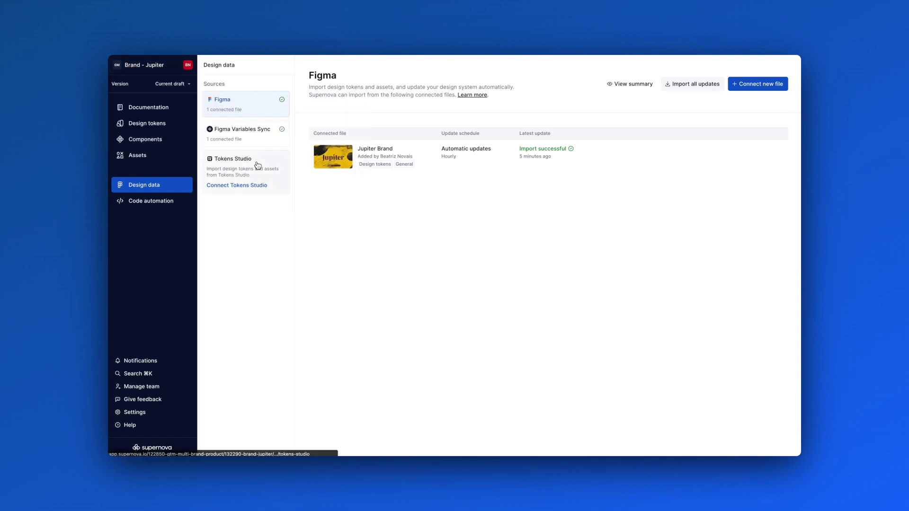
{"action": "left_click", "coordinate": [168, 66]}
{"action": "mouse_move", "coordinate": [165, 110]}
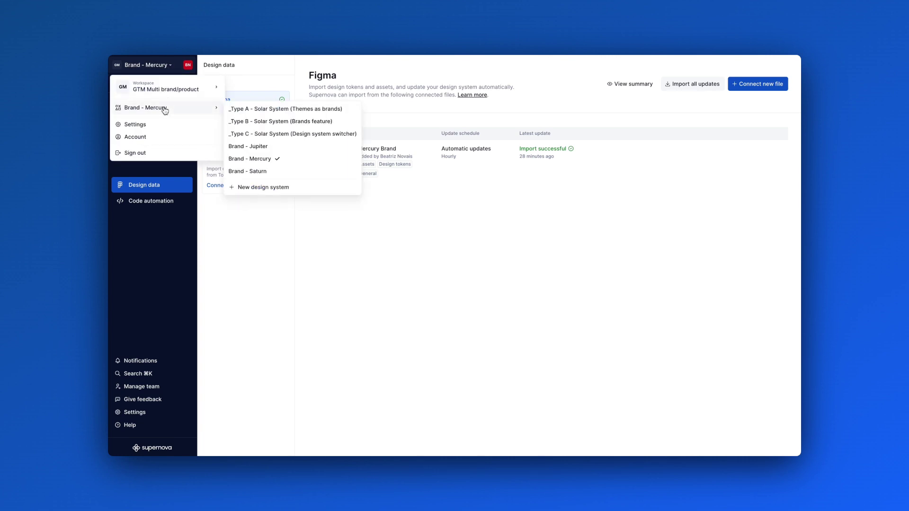
{"action": "left_click", "coordinate": [263, 171]}
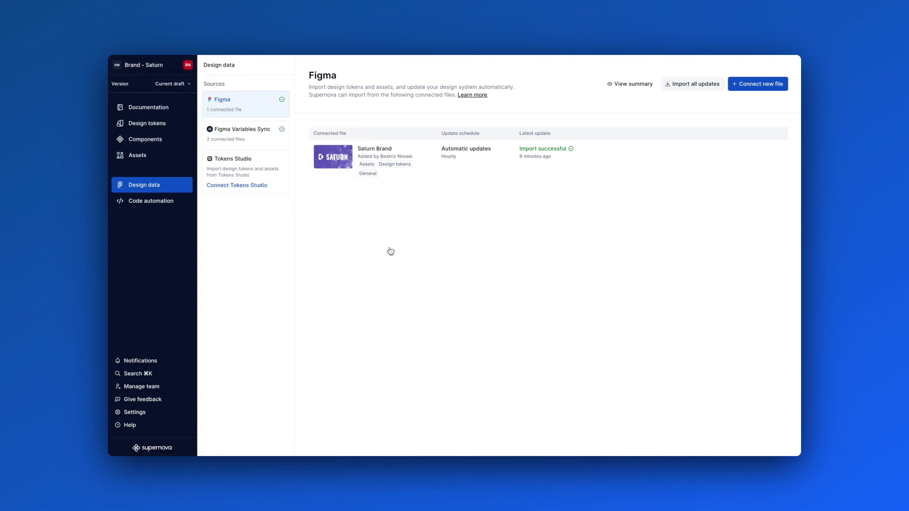
- Turn on 'Switch between design systems' in the documentation's Advanced settings
{"action": "left_click", "coordinate": [179, 108]}
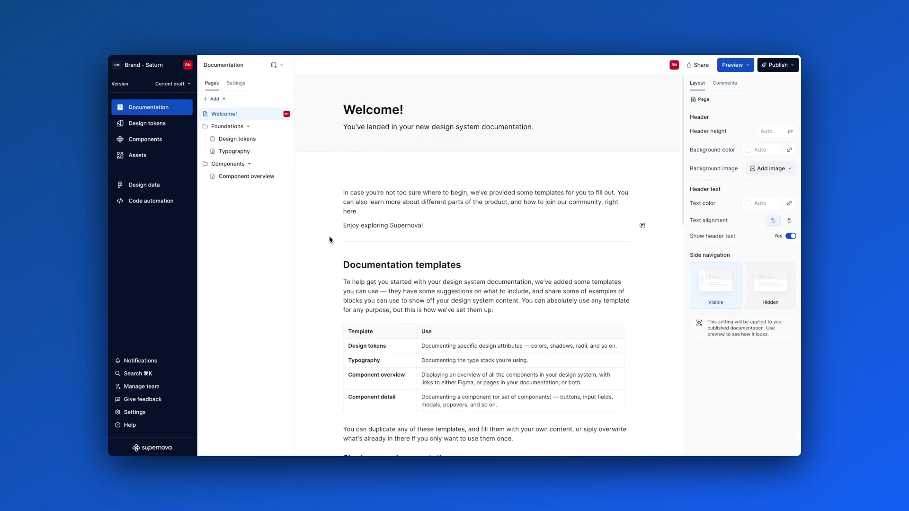
{"action": "left_click", "coordinate": [233, 84]}
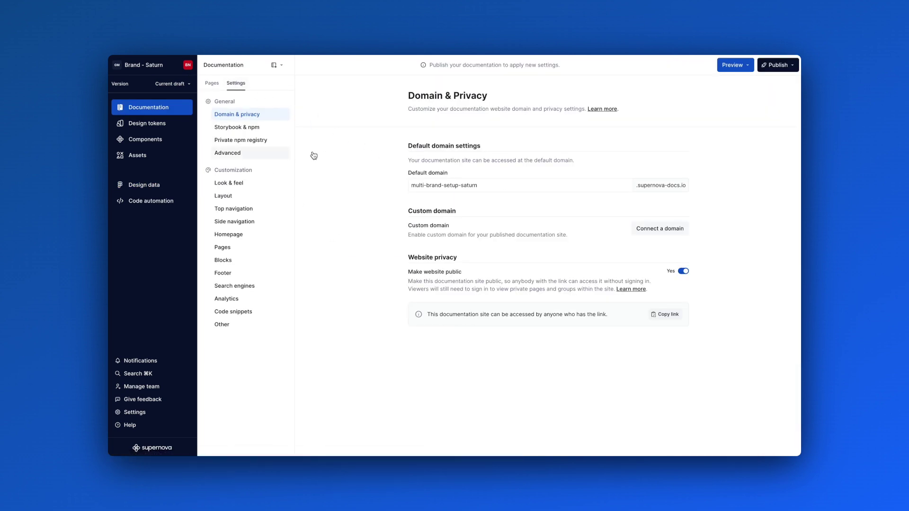
{"action": "left_click", "coordinate": [274, 153]}
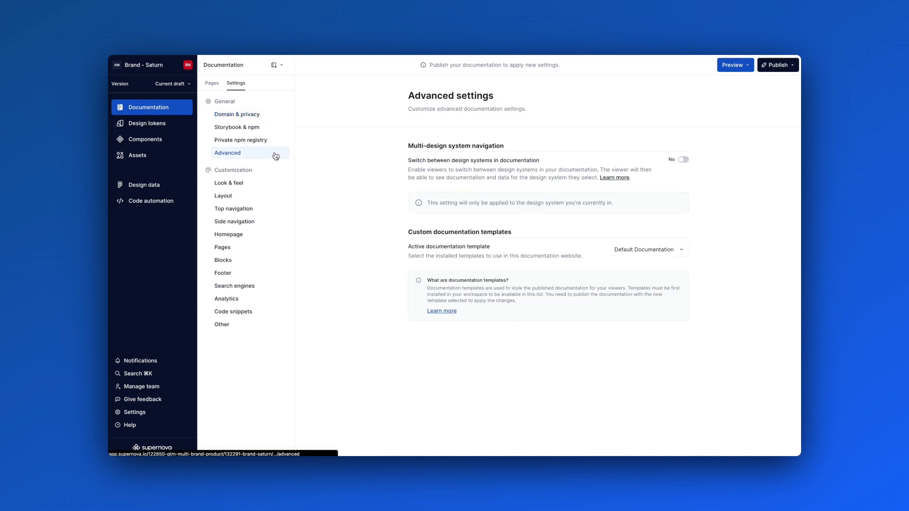
{"action": "left_click", "coordinate": [687, 161]}
- Keep _Type C Solar System and Brand - Jupiter in the switcher list, then publish the documentation
{"action": "left_click", "coordinate": [671, 201]}
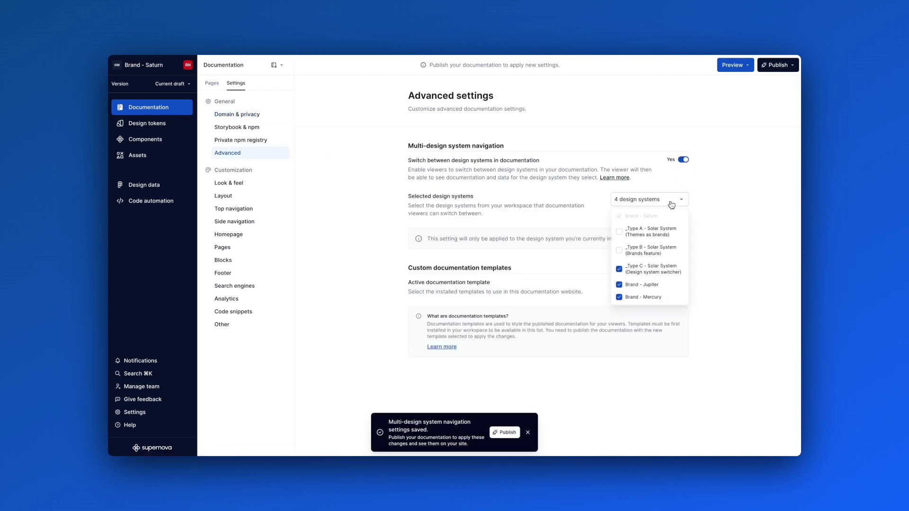
{"action": "left_click", "coordinate": [663, 276]}
{"action": "left_click", "coordinate": [664, 276]}
{"action": "left_click", "coordinate": [646, 290]}
{"action": "left_click", "coordinate": [647, 289]}
{"action": "left_click", "coordinate": [775, 65]}
{"action": "left_click", "coordinate": [745, 117]}
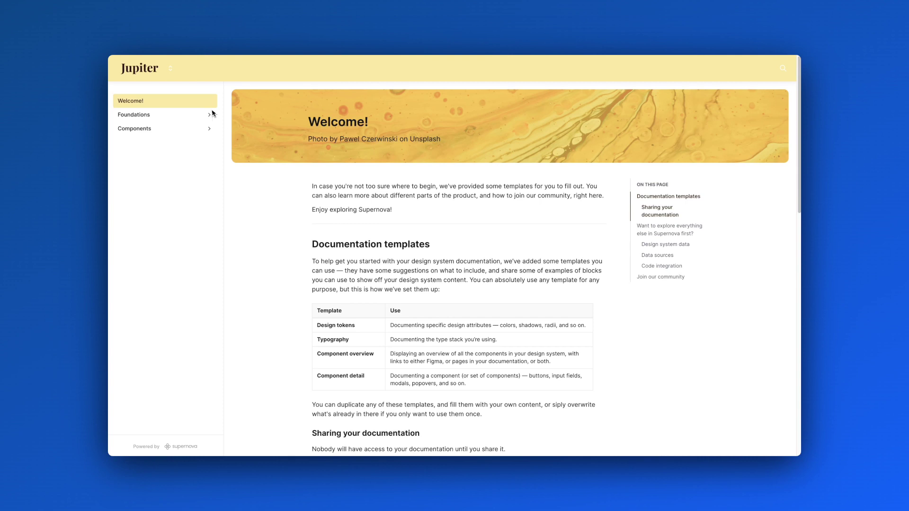
- Switch the docs to the Mercury brand and open its Foundations > Typography page
{"action": "left_click", "coordinate": [172, 70]}
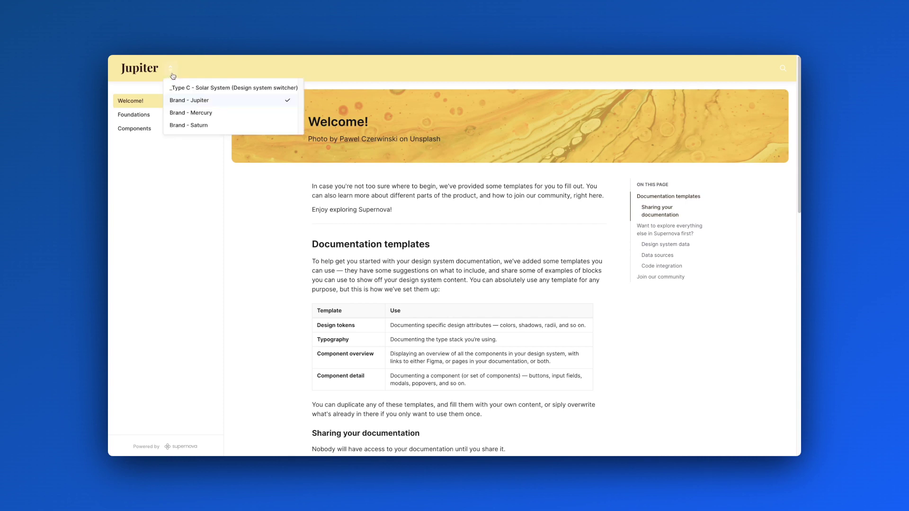
{"action": "left_click", "coordinate": [191, 113]}
{"action": "left_click", "coordinate": [192, 118]}
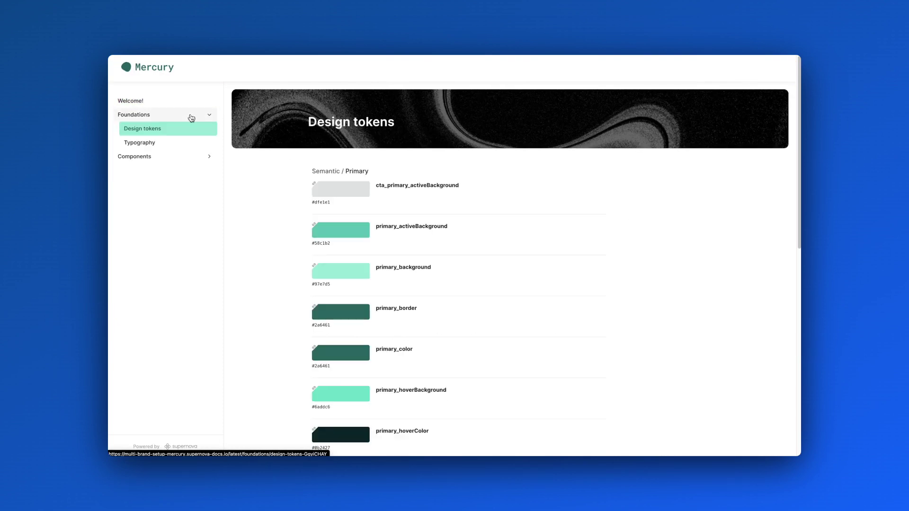
{"action": "left_click", "coordinate": [184, 144]}
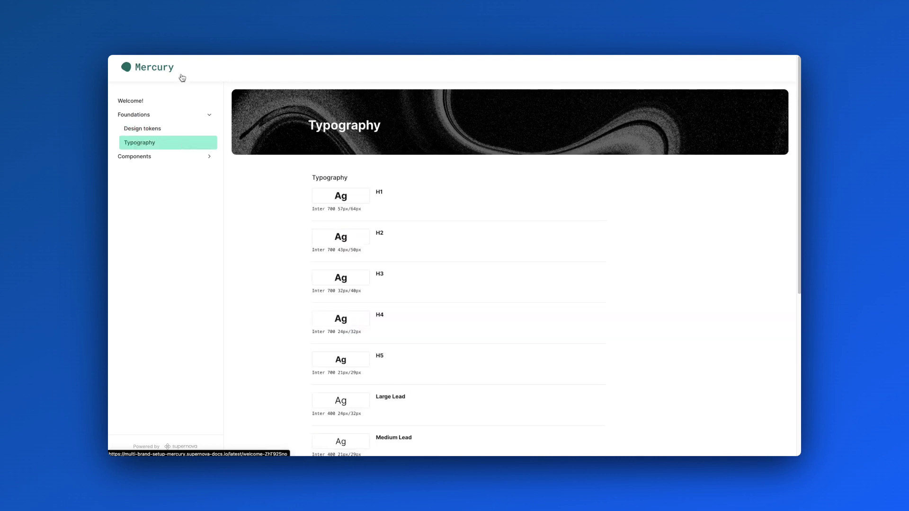
- Compare typography by switching brands to Saturn, then Jupiter, then back to Mercury
{"action": "left_click", "coordinate": [186, 74]}
{"action": "left_click", "coordinate": [199, 127]}
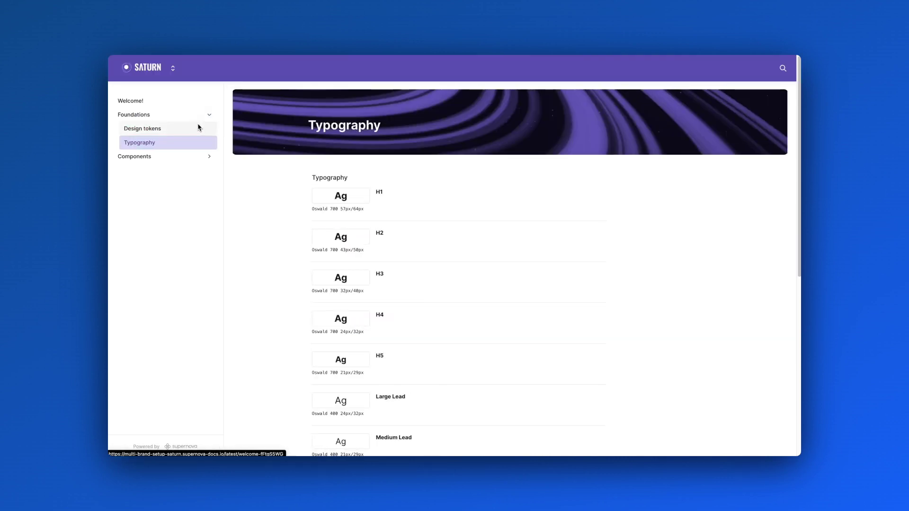
{"action": "left_click", "coordinate": [173, 68]}
{"action": "left_click", "coordinate": [192, 101]}
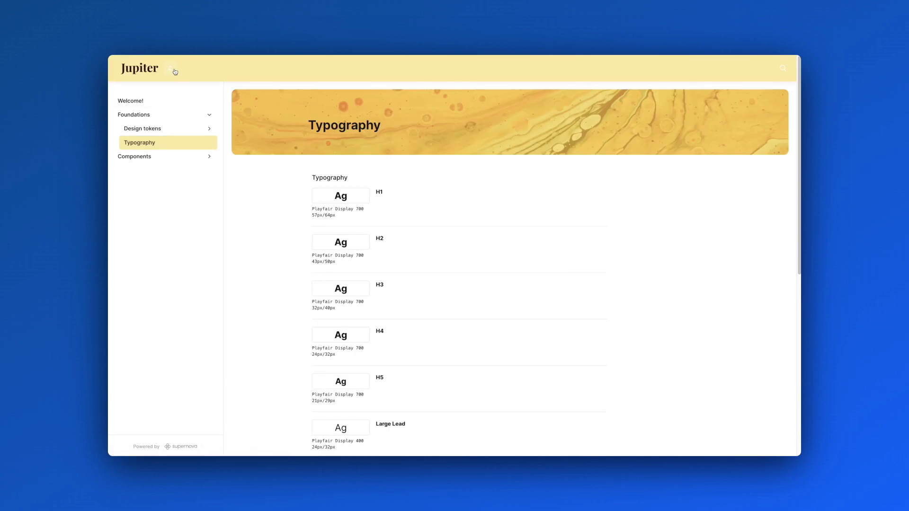
{"action": "left_click", "coordinate": [171, 69]}
{"action": "left_click", "coordinate": [186, 112]}
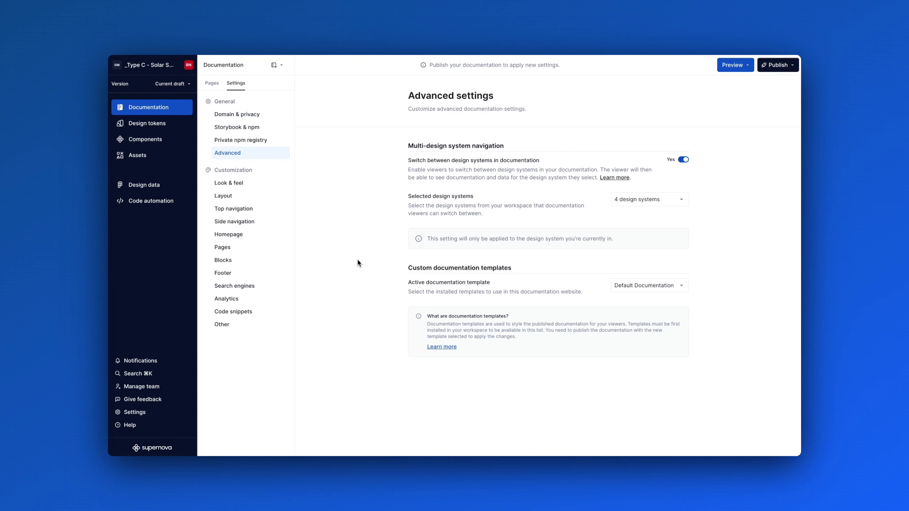
- In Look & feel, link the Accent color to the primary_background token via a 'prim' search
{"action": "left_click", "coordinate": [267, 185]}
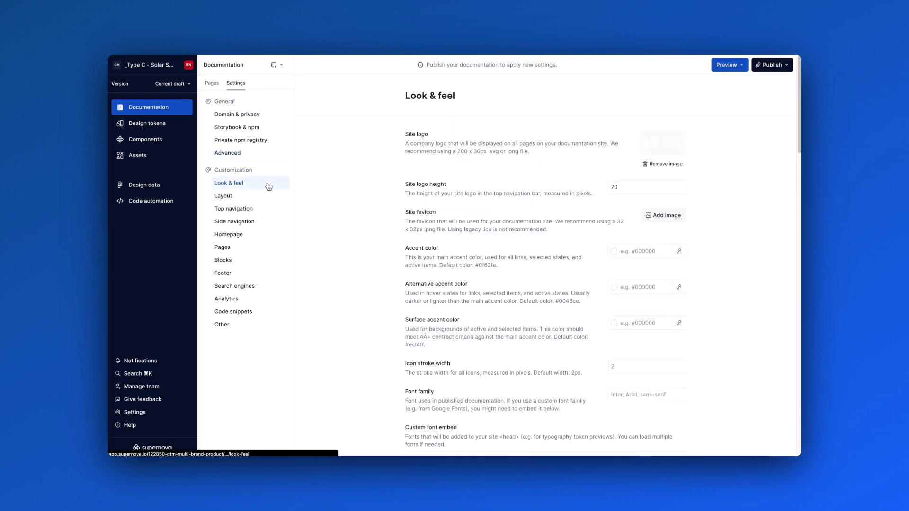
{"action": "left_click", "coordinate": [680, 253]}
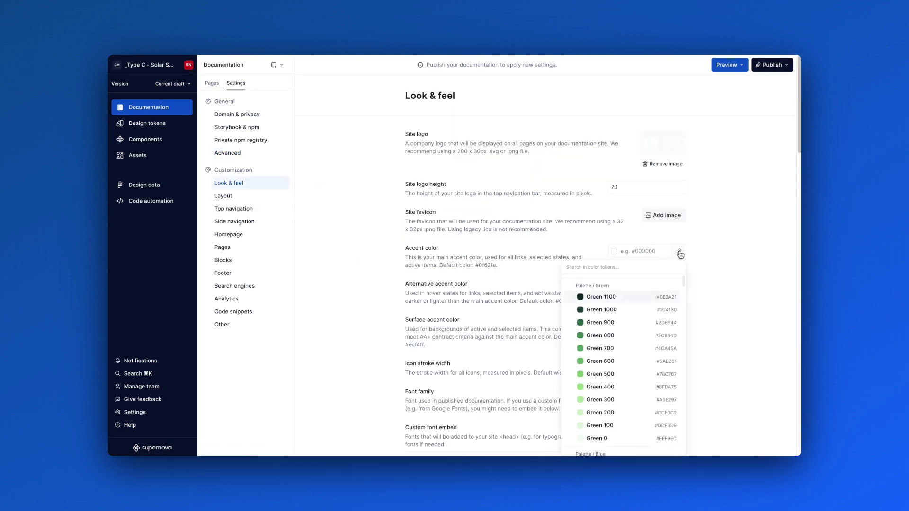
{"action": "type", "text": "prim"}
{"action": "left_click", "coordinate": [616, 306]}
- Review the Theme overrides CSS variables further down the settings
{"action": "scroll", "coordinate": [700, 331], "scroll_direction": "down", "scroll_amount": 4}
{"action": "scroll", "coordinate": [577, 295], "scroll_direction": "down", "scroll_amount": 2}
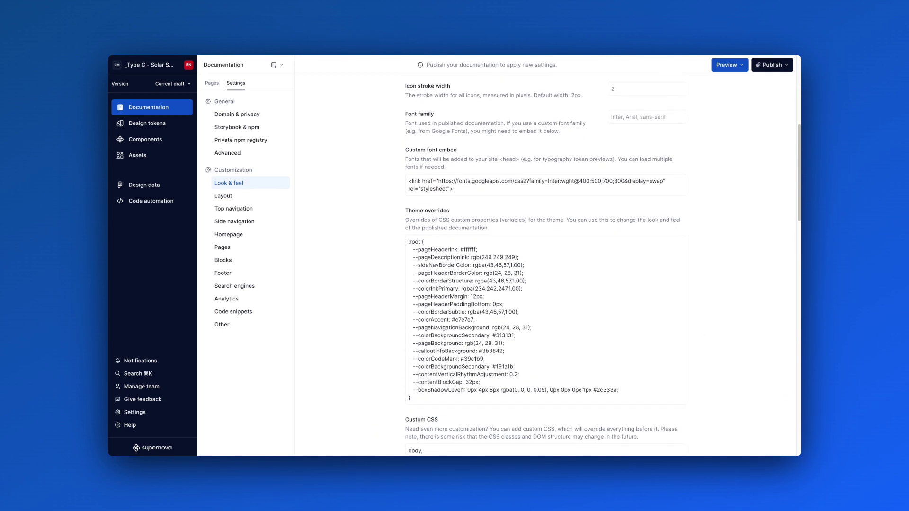
{"action": "left_click_drag", "start_coordinate": [410, 241], "coordinate": [496, 348]}
{"action": "left_click", "coordinate": [395, 352]}
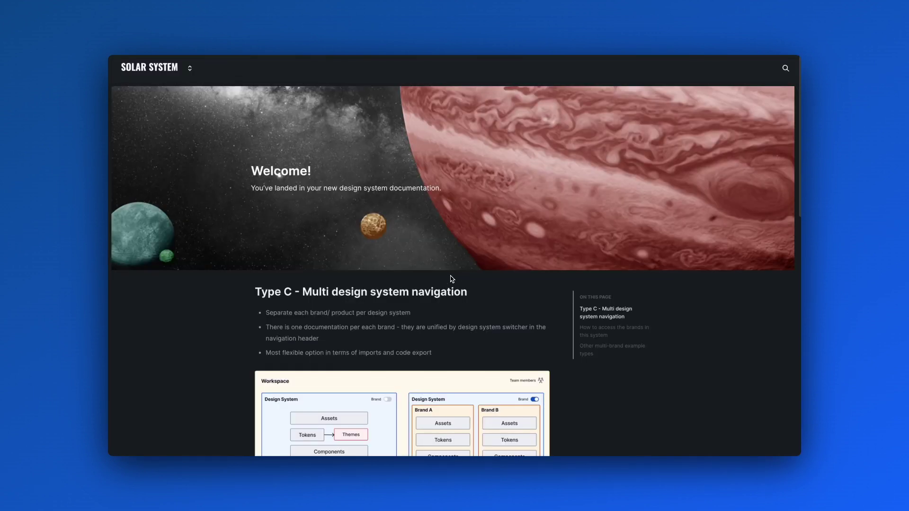
- Use the logo chevron switcher to visit Brand - Jupiter, Brand - Mercury, then Brand - Saturn docs
{"action": "left_click", "coordinate": [190, 70]}
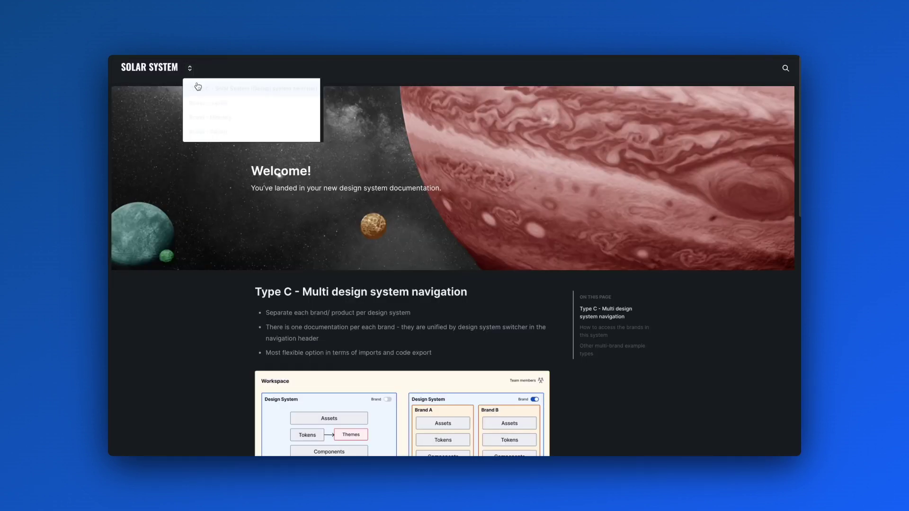
{"action": "left_click", "coordinate": [200, 103]}
{"action": "left_click", "coordinate": [173, 70]}
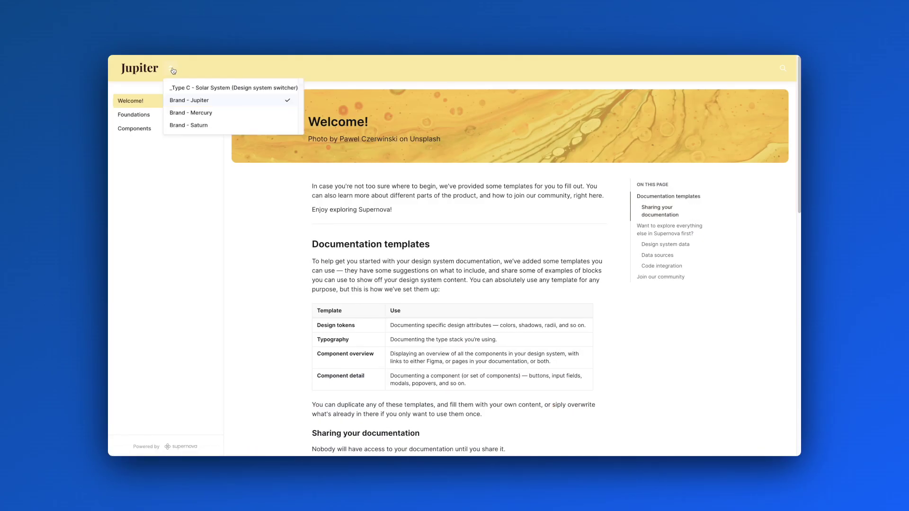
{"action": "left_click", "coordinate": [187, 114]}
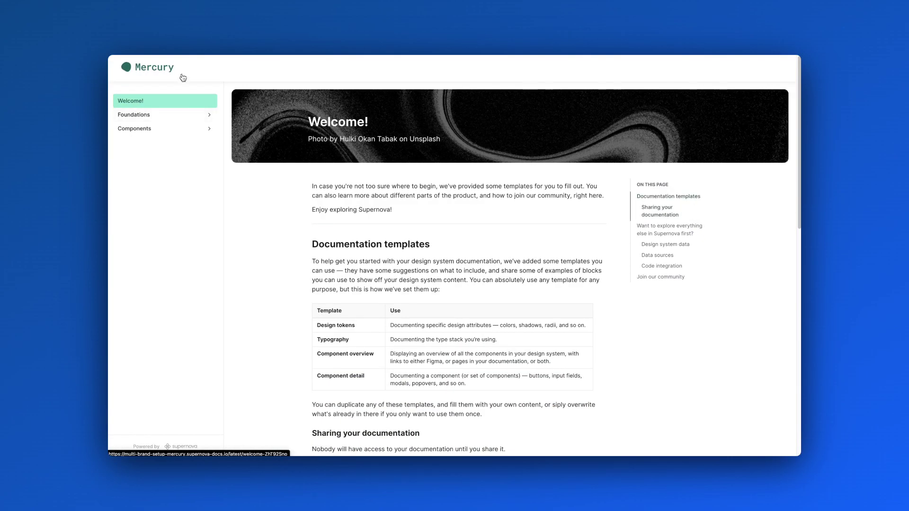
{"action": "left_click", "coordinate": [184, 76]}
{"action": "left_click", "coordinate": [199, 126]}
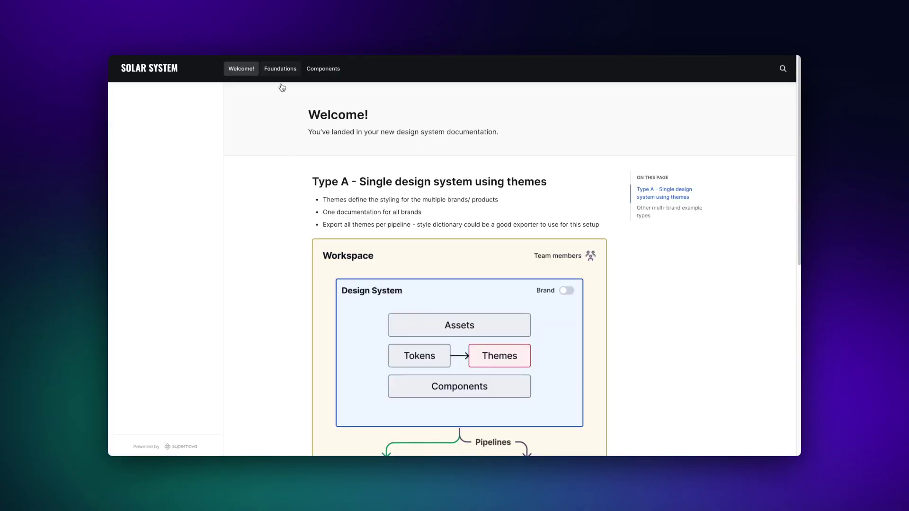
- On Foundations > Design tokens, view Jupiter and Mercury tokens in type A, Mercury and Saturn in type B
{"action": "left_click", "coordinate": [279, 71]}
{"action": "left_click", "coordinate": [354, 152]}
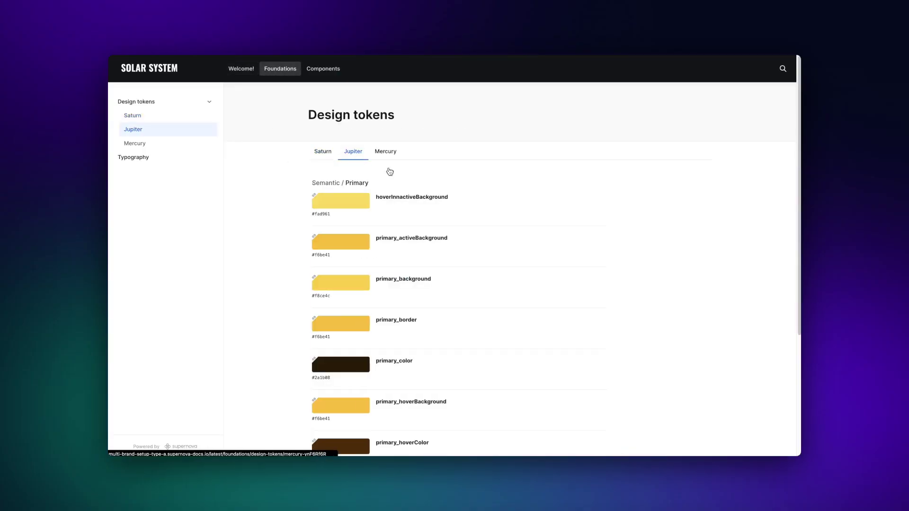
{"action": "left_click", "coordinate": [392, 154]}
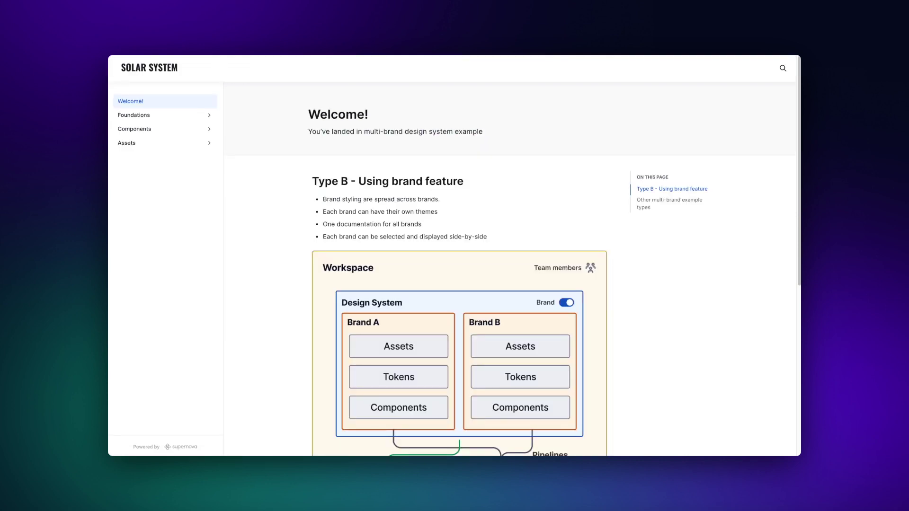
{"action": "left_click", "coordinate": [169, 115]}
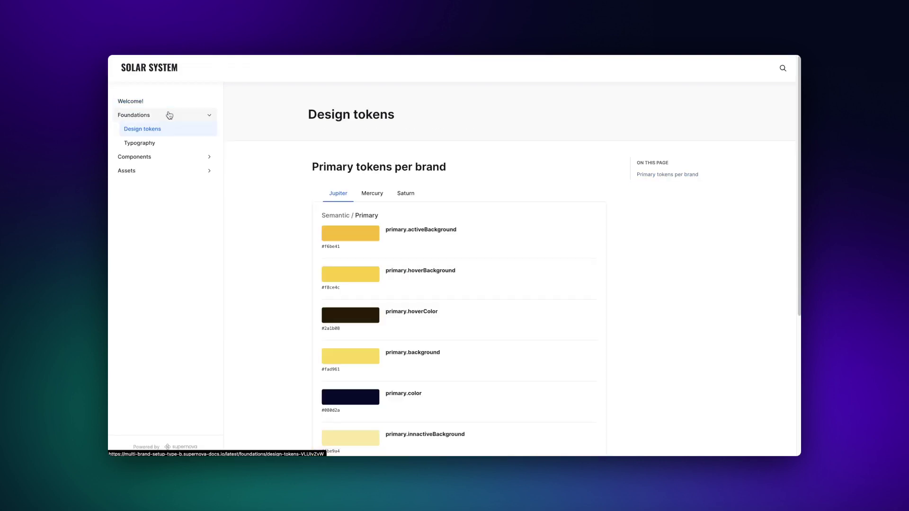
{"action": "left_click", "coordinate": [374, 198]}
{"action": "left_click", "coordinate": [407, 198]}
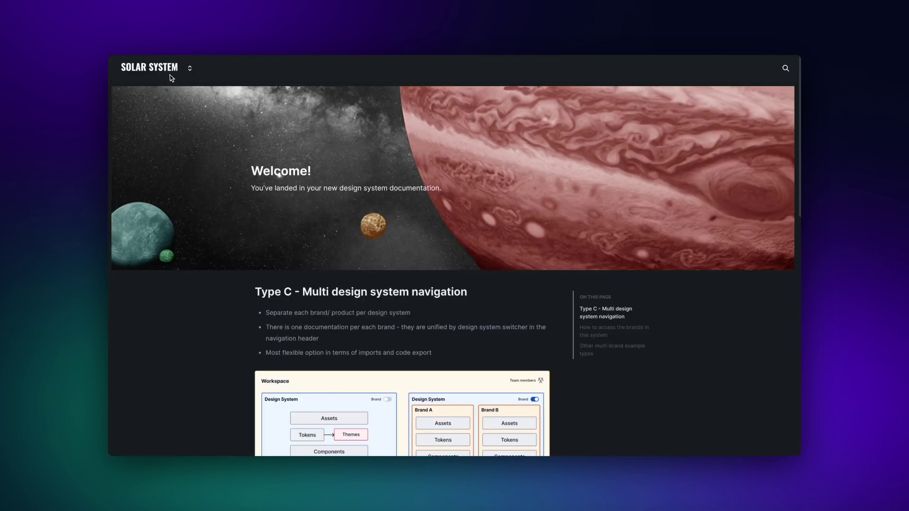
- In the type C site, switch brands to Jupiter, Mercury, and finally Saturn
{"action": "left_click", "coordinate": [190, 68]}
{"action": "left_click", "coordinate": [203, 106]}
{"action": "left_click", "coordinate": [191, 70]}
{"action": "left_click", "coordinate": [218, 114]}
{"action": "left_click", "coordinate": [186, 70]}
{"action": "left_click", "coordinate": [208, 127]}
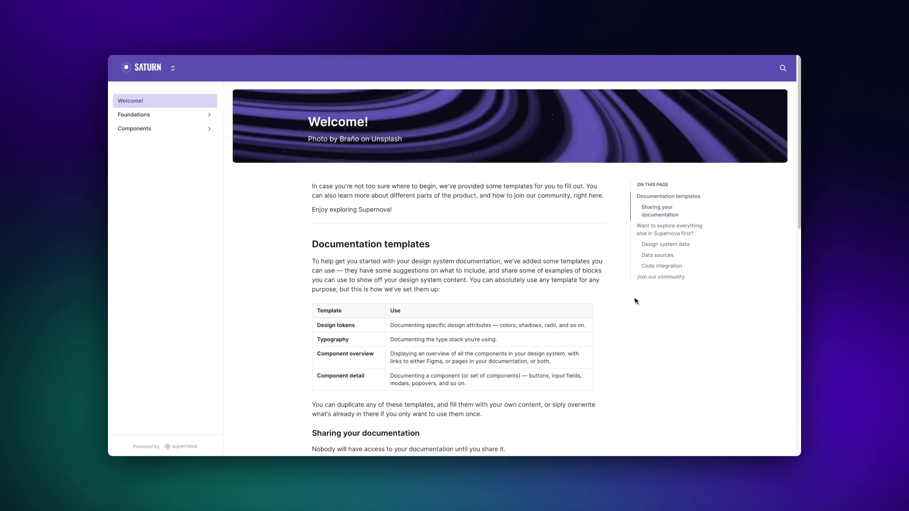